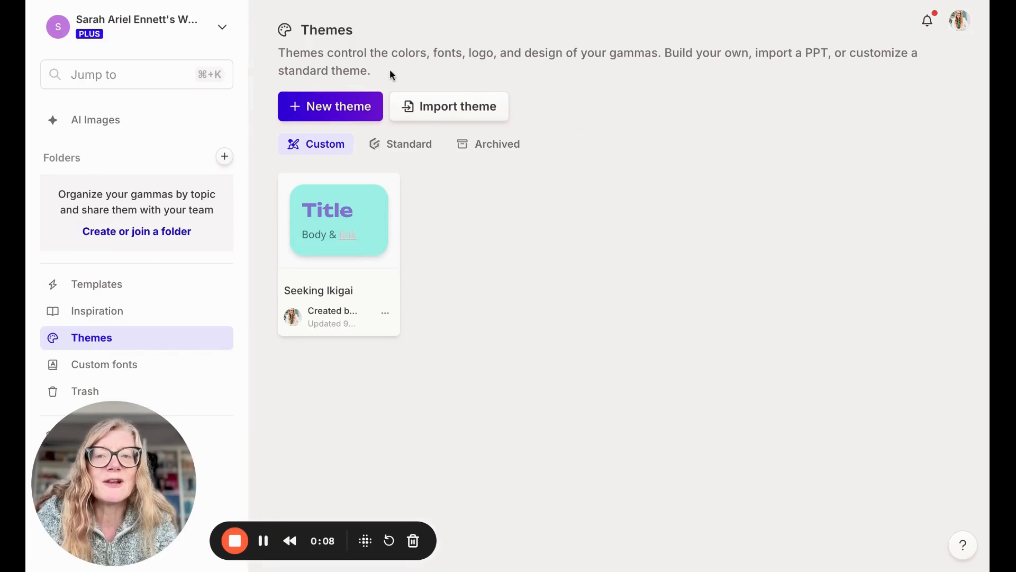
Step: Start a new theme with the step-by-step theme builder and browse its curated color palettes
click(340, 109)
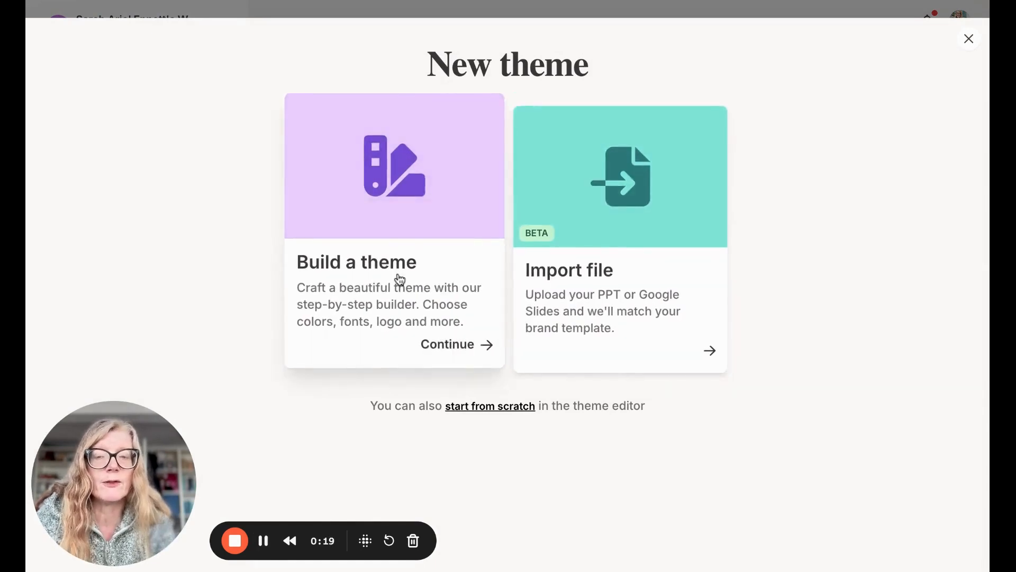
click(398, 280)
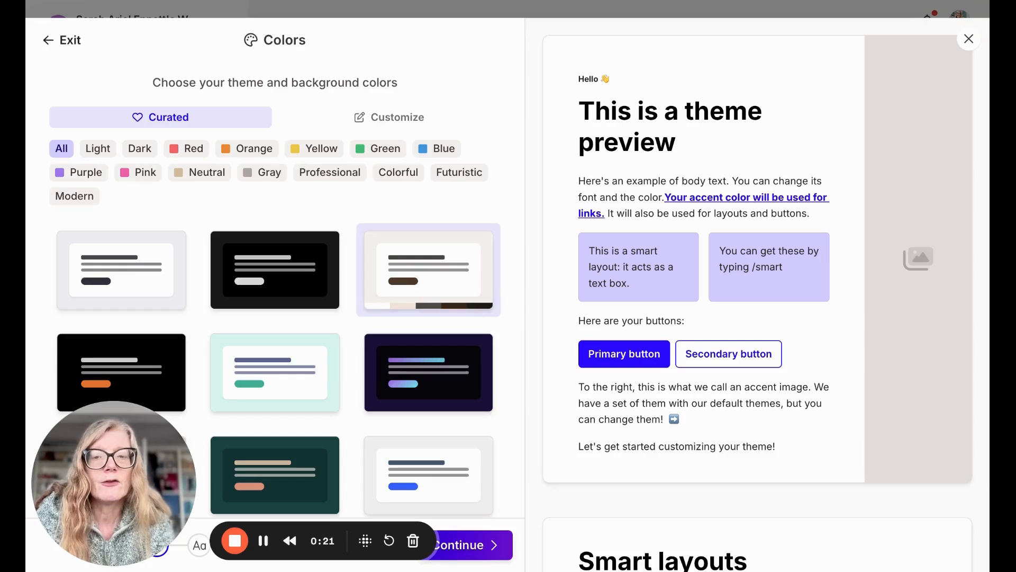
scroll(358, 325, down, 7)
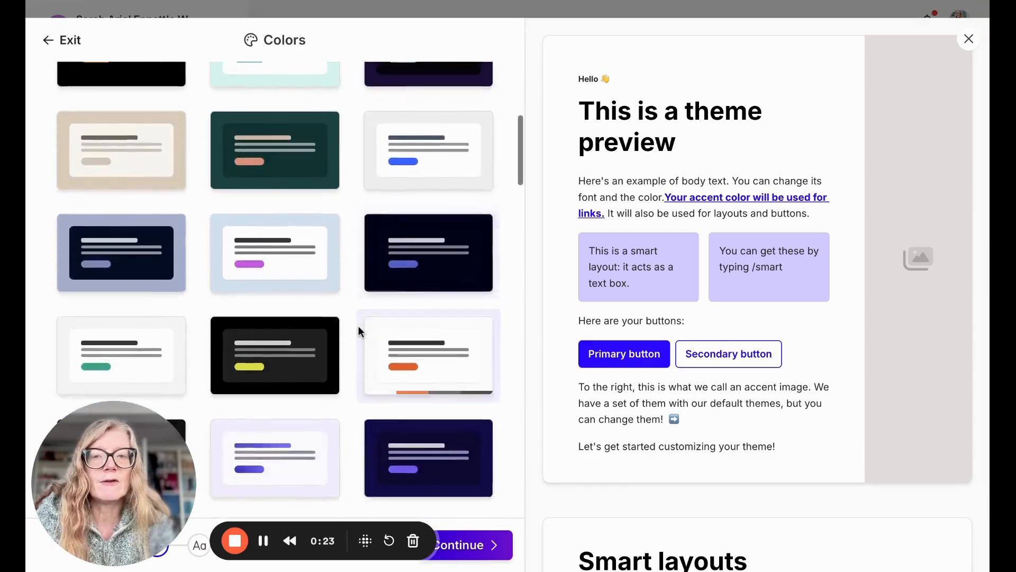
scroll(358, 326, down, 13)
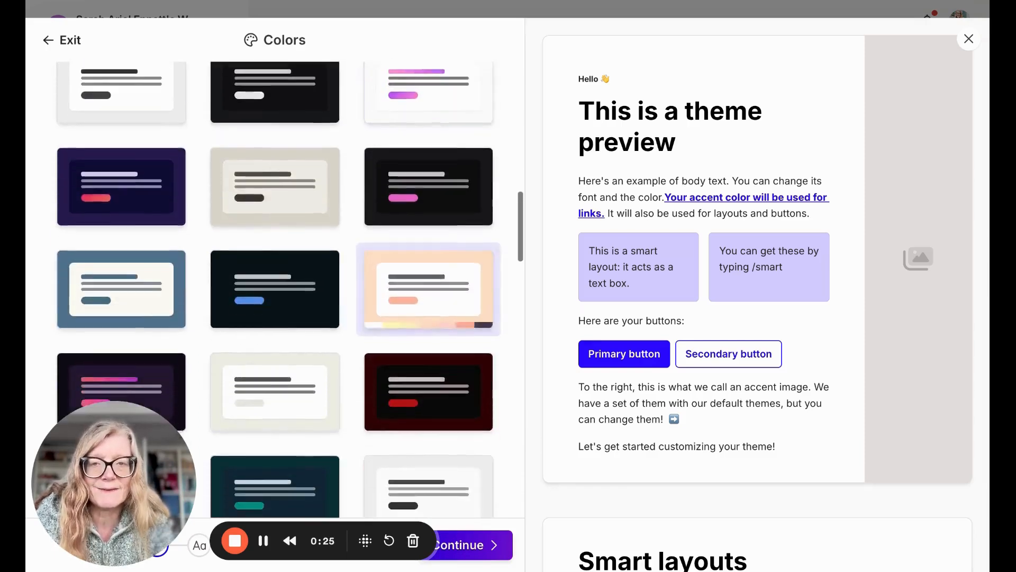
scroll(289, 289, up, 18)
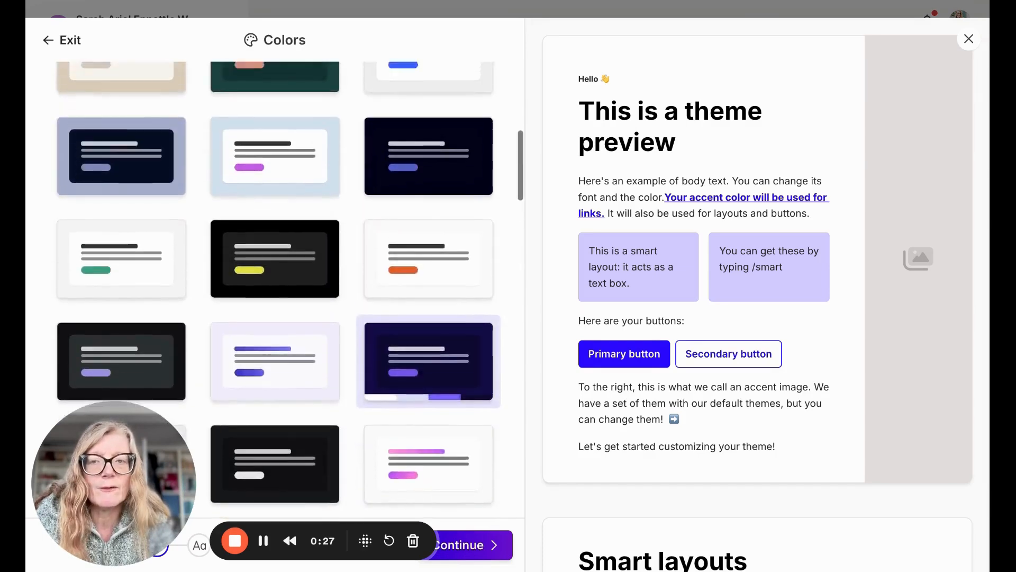
scroll(423, 318, up, 3)
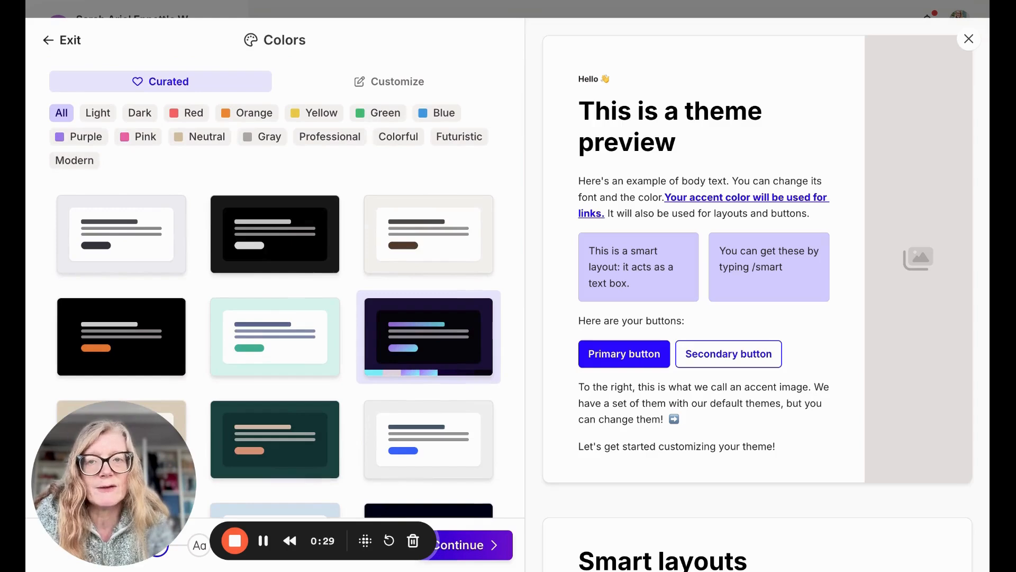
Step: Filter the curated palettes by Yellow and apply the pale yellow palette with dark green accents
click(310, 117)
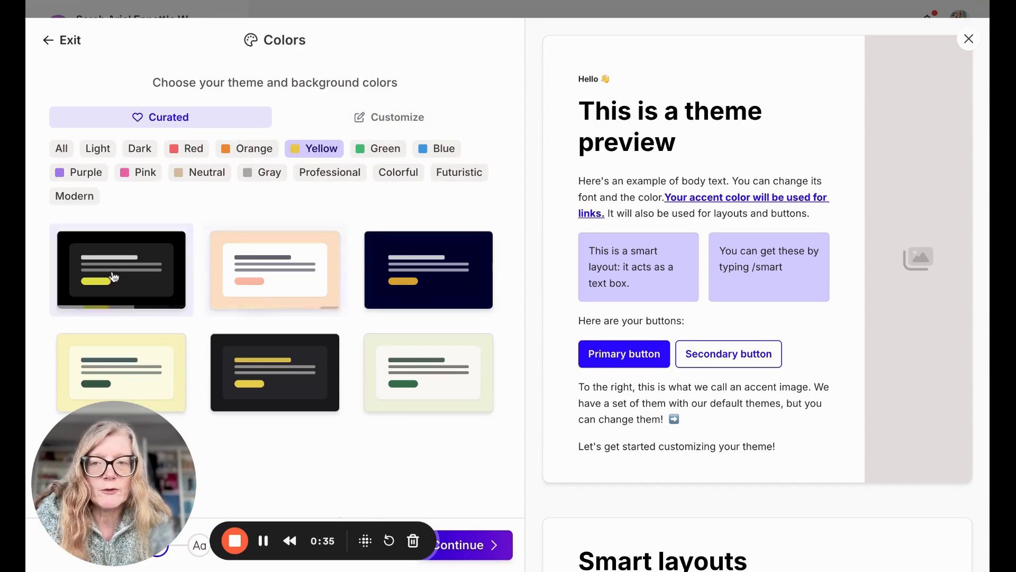
click(293, 398)
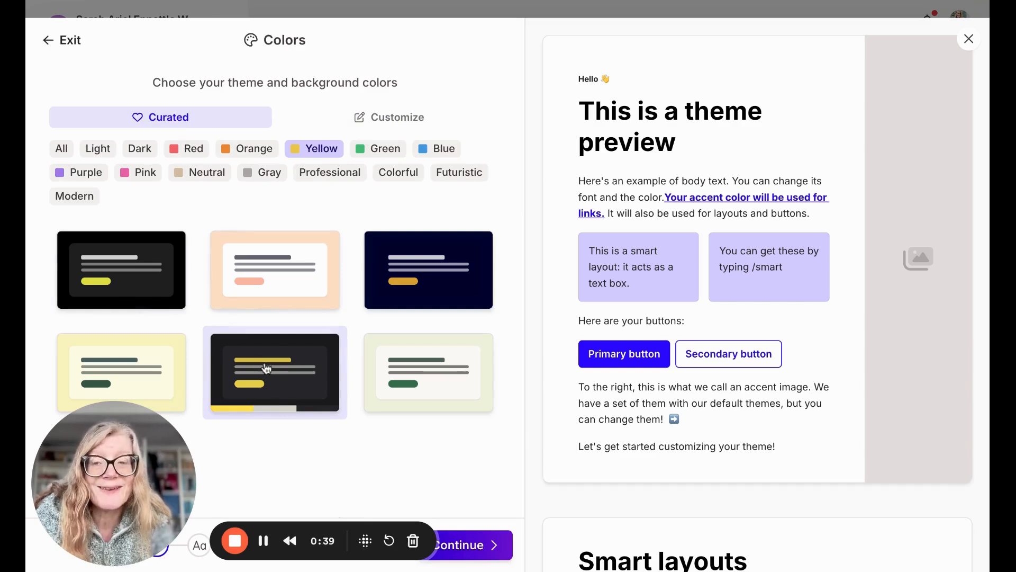
click(139, 391)
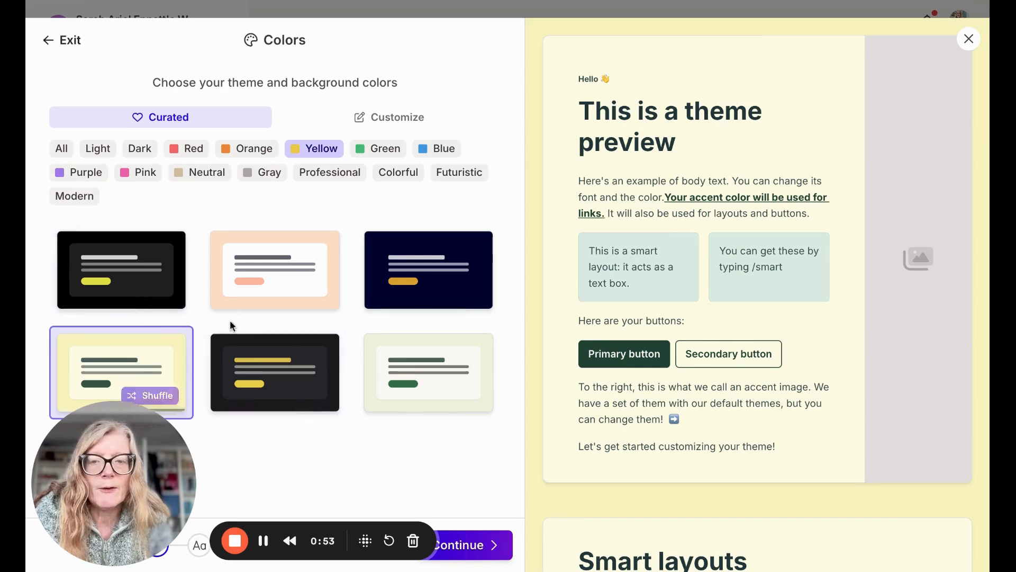
Step: Open the custom color settings and examine the primary accent, secondary accent and text colors without changing them
click(397, 121)
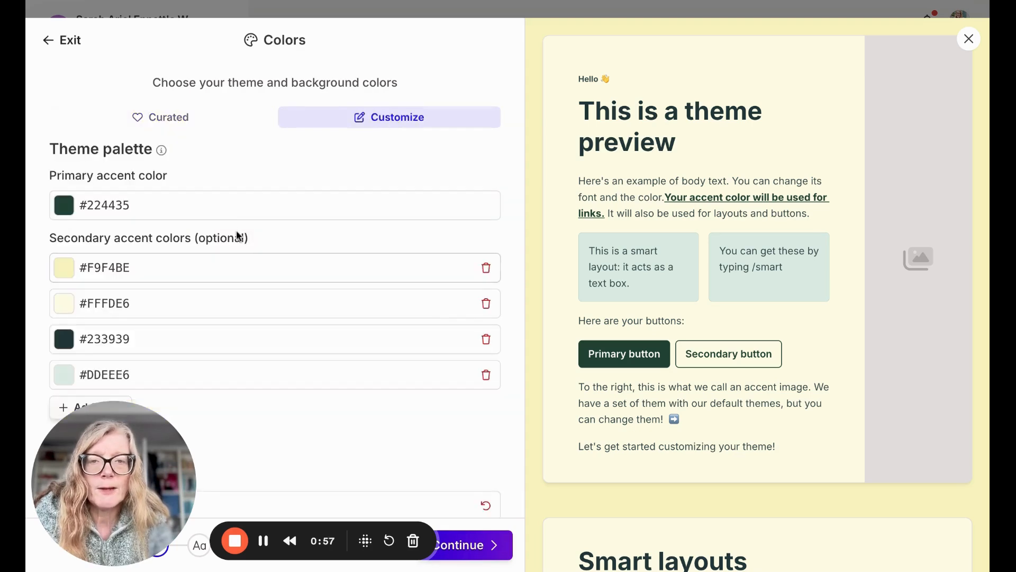
scroll(237, 235, down, 6)
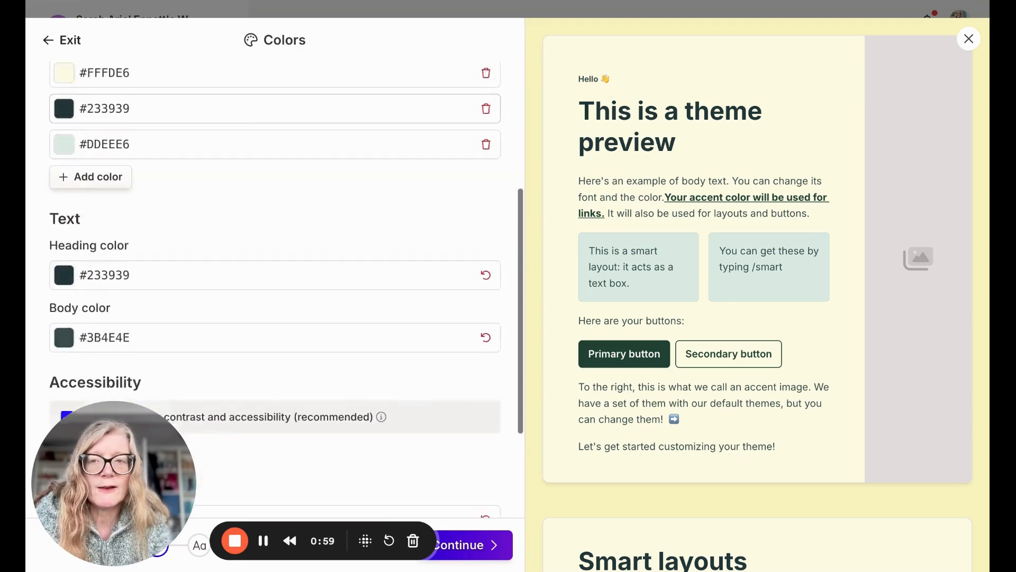
scroll(173, 211, down, 1)
scroll(173, 211, up, 8)
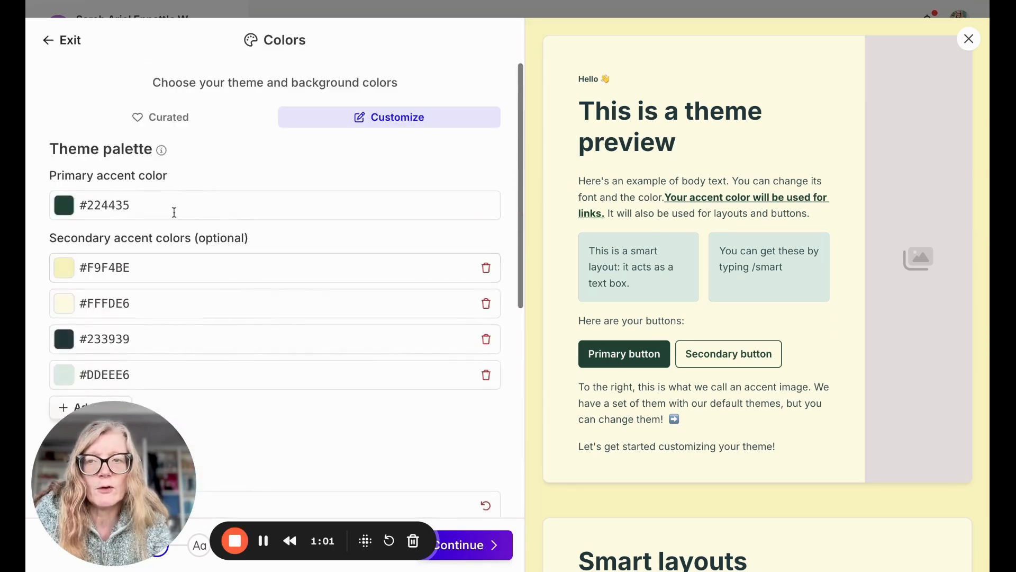
click(162, 203)
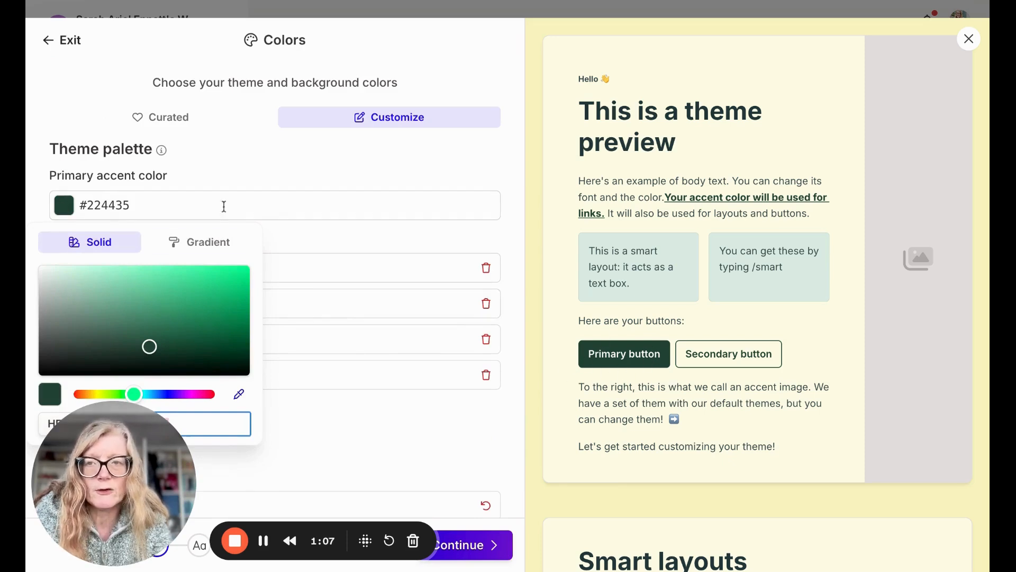
click(422, 238)
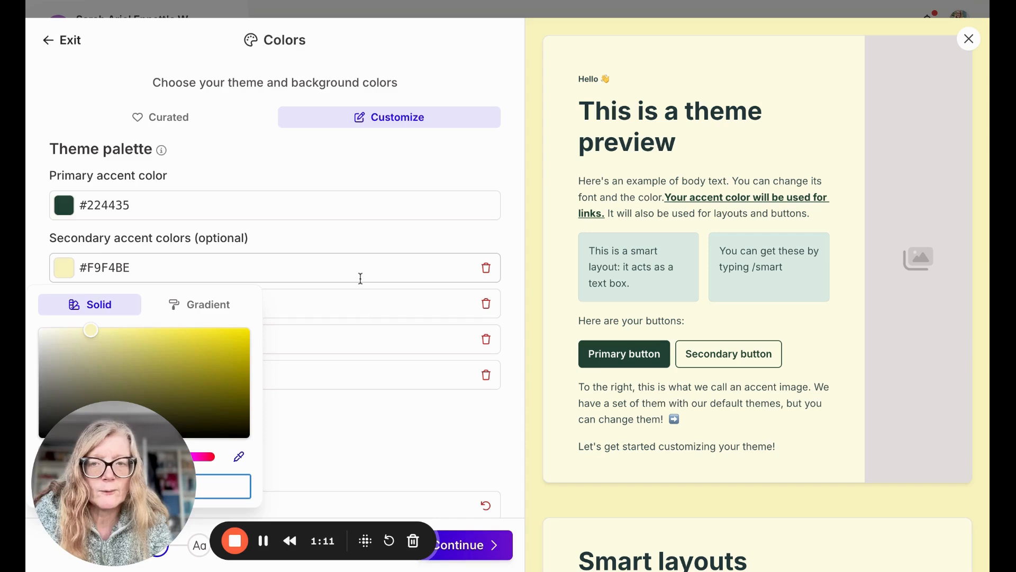
scroll(397, 280, down, 4)
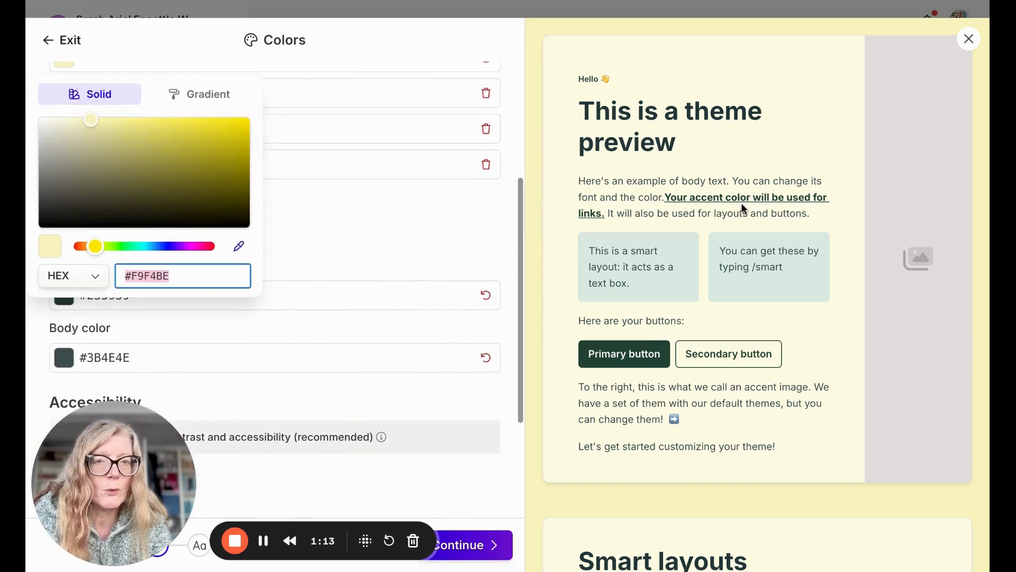
click(404, 250)
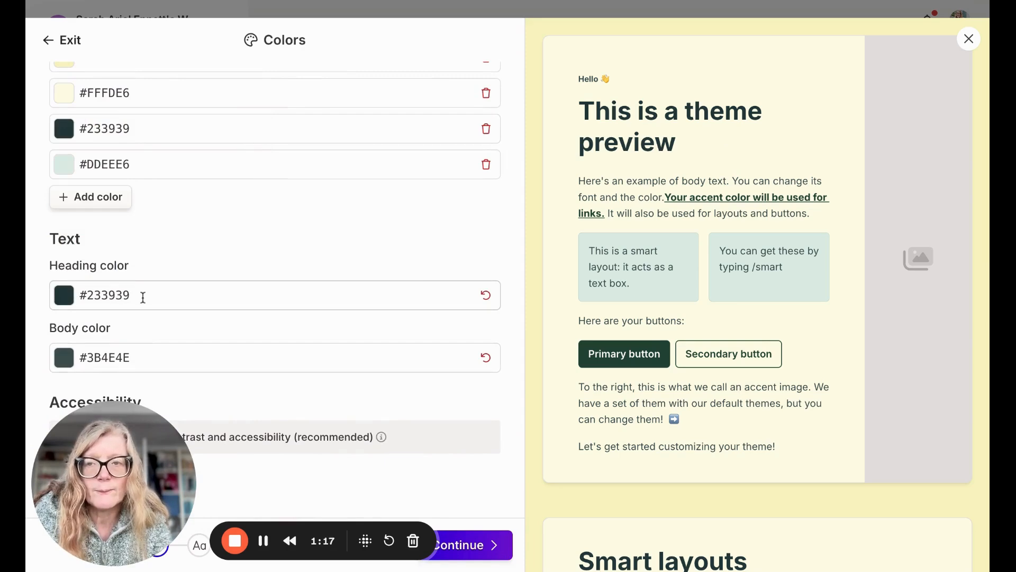
Step: Set the theme's card background to a brighter yellow, #F6E972
scroll(270, 340, down, 5)
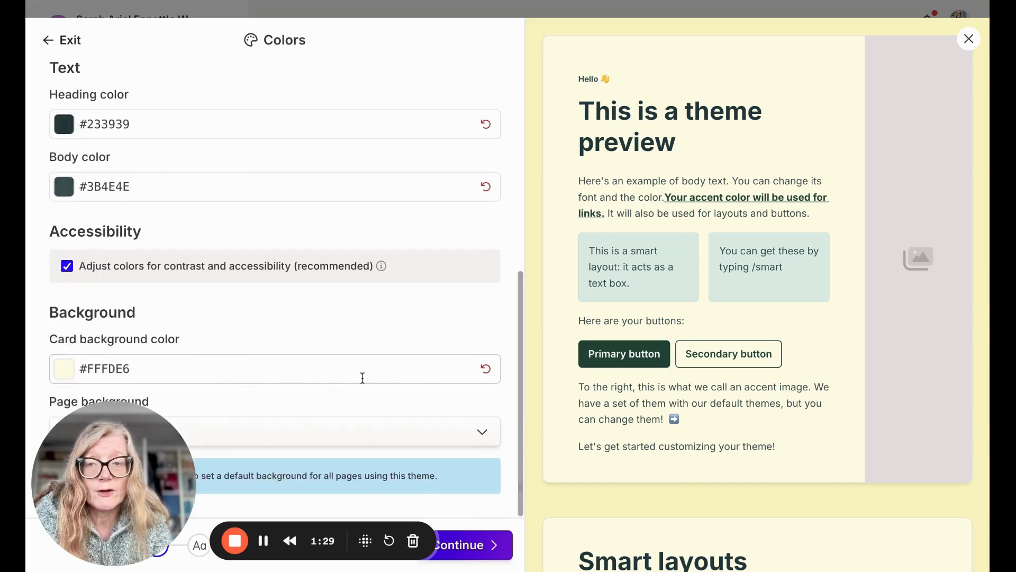
click(346, 374)
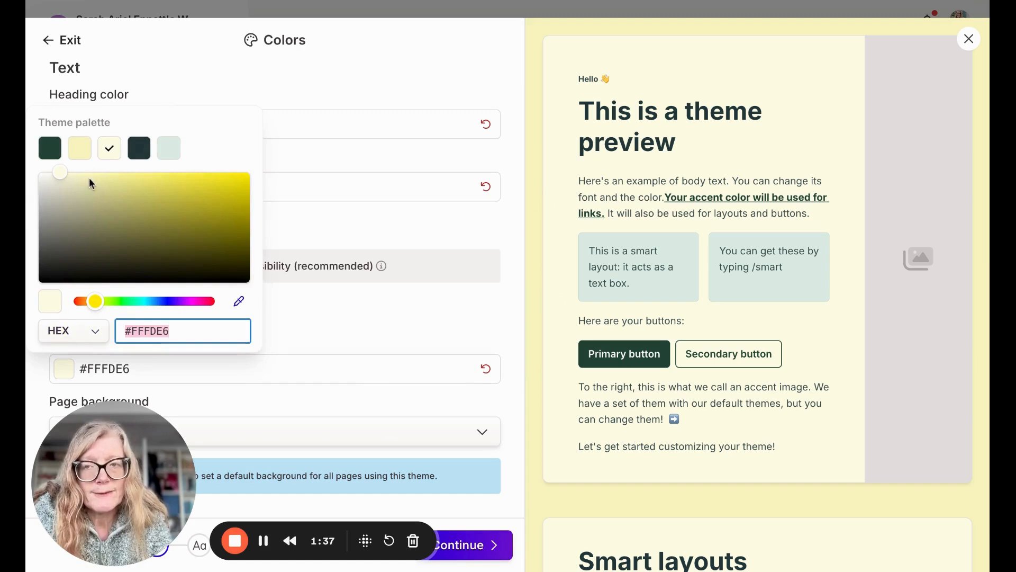
text(#eeeab8)
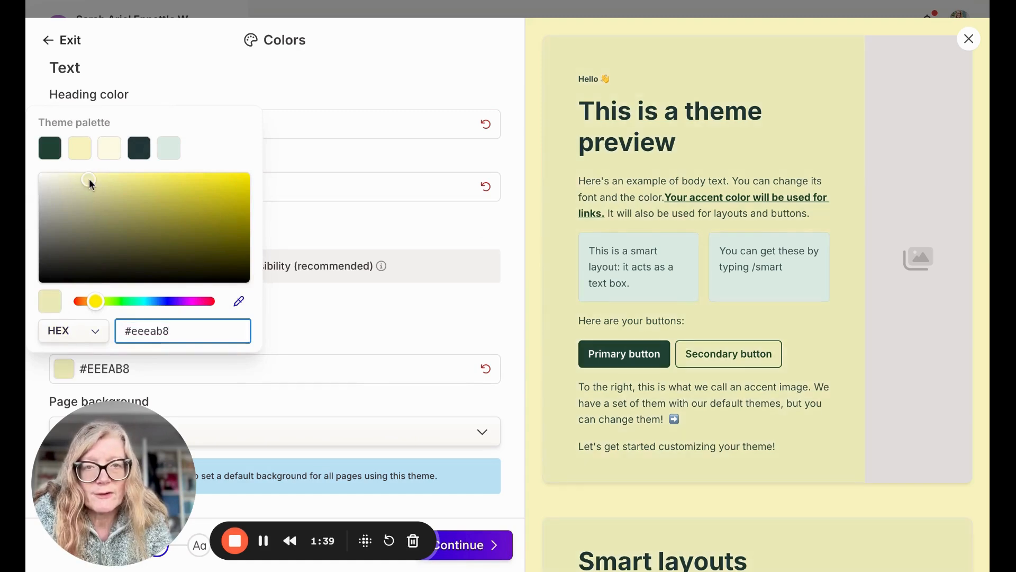
mouse_move(89, 178)
mouse_down()
mouse_move(88, 193)
mouse_move(106, 189)
mouse_up()
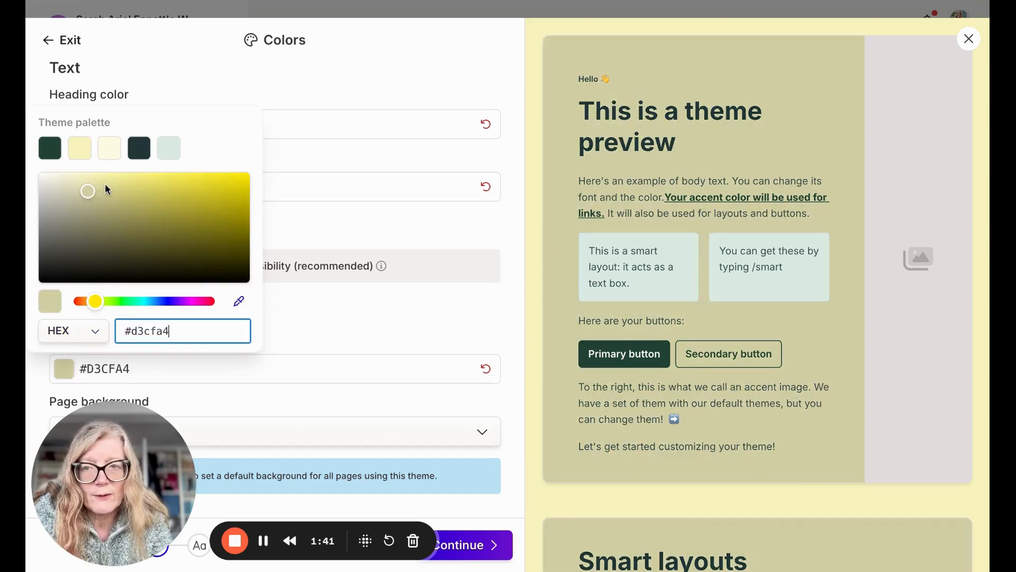
click(133, 181)
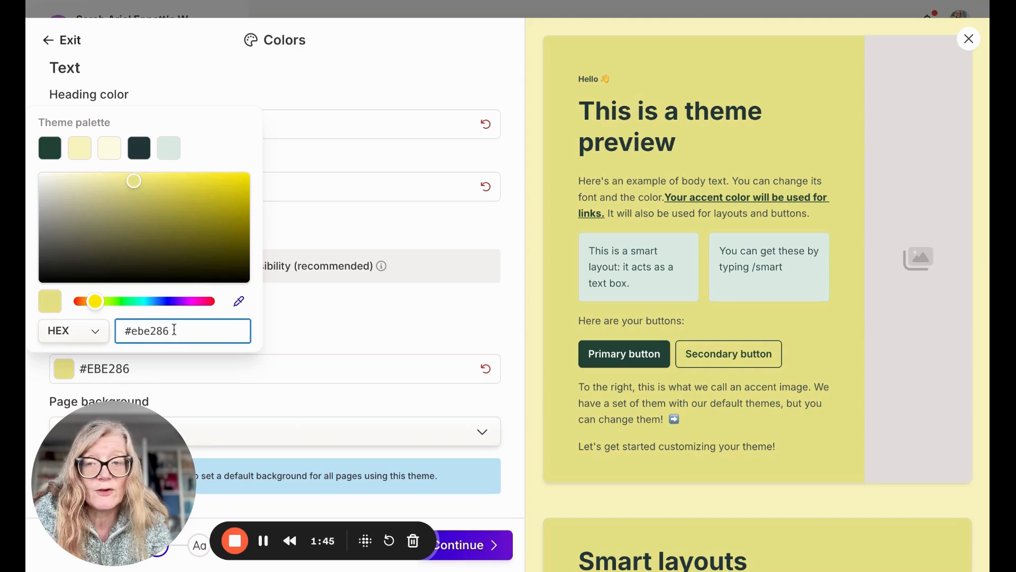
drag(175, 331, 121, 333)
text(#e6da62)
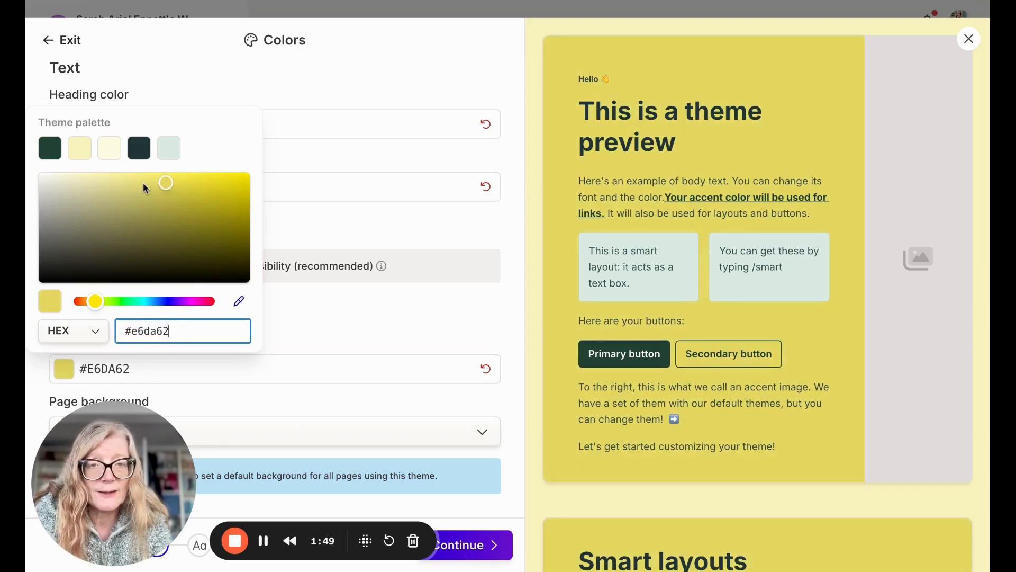
click(143, 182)
mouse_move(146, 187)
mouse_down()
mouse_move(131, 205)
mouse_move(160, 177)
mouse_up()
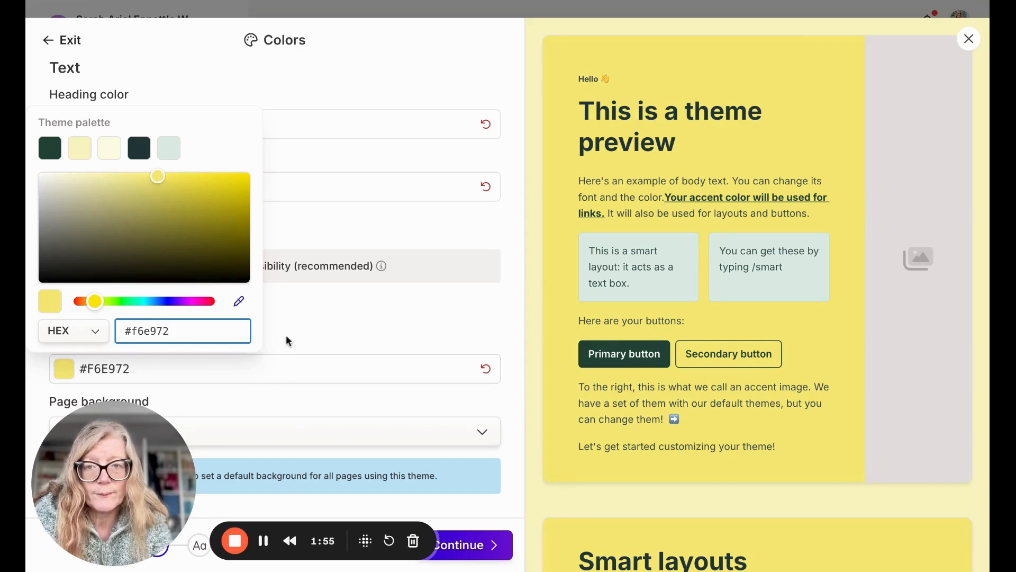
click(320, 333)
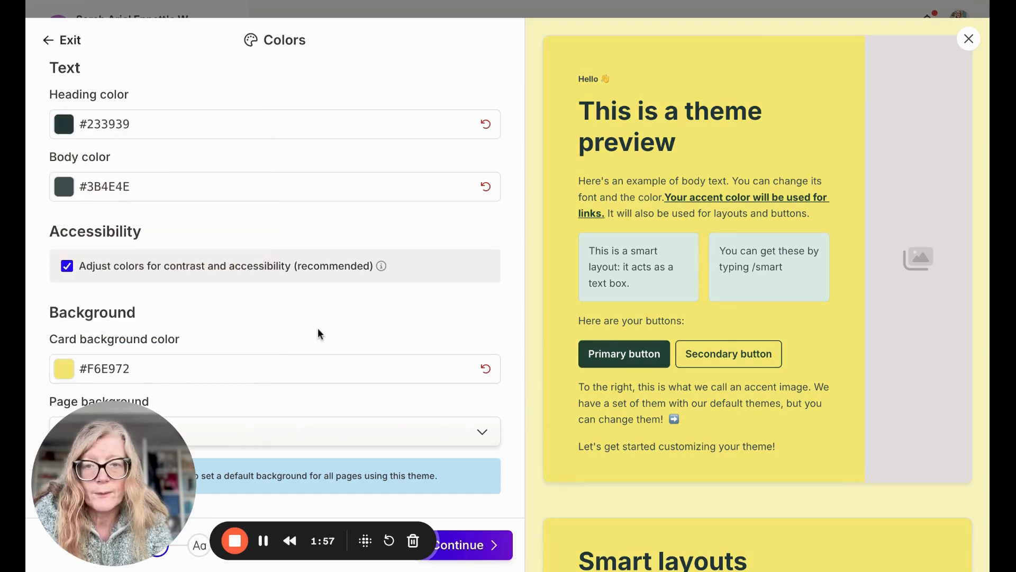
Step: Look through the image and color choices for the page background without choosing one
drag(137, 476, 315, 269)
click(182, 439)
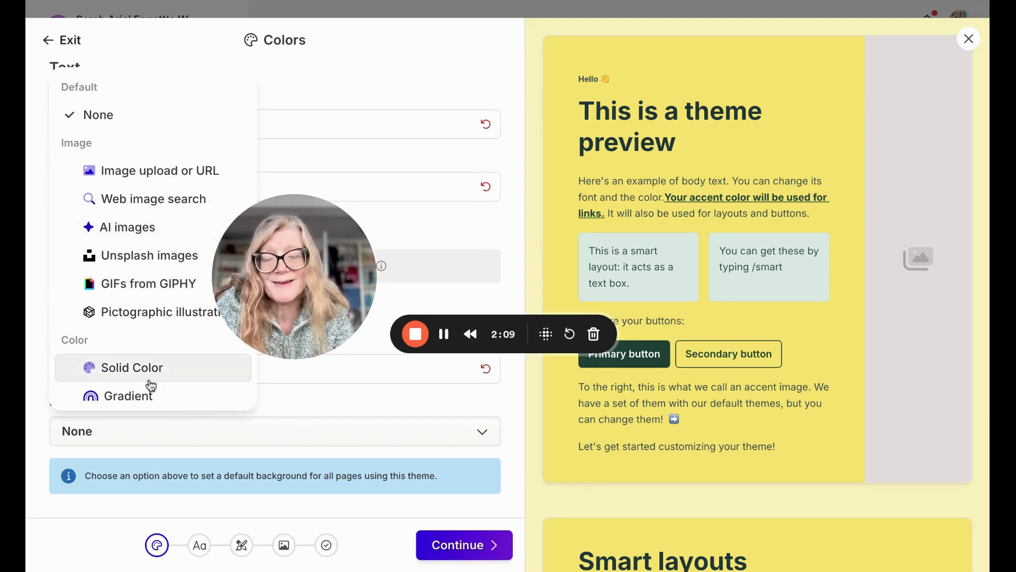
scroll(145, 364, down, 1)
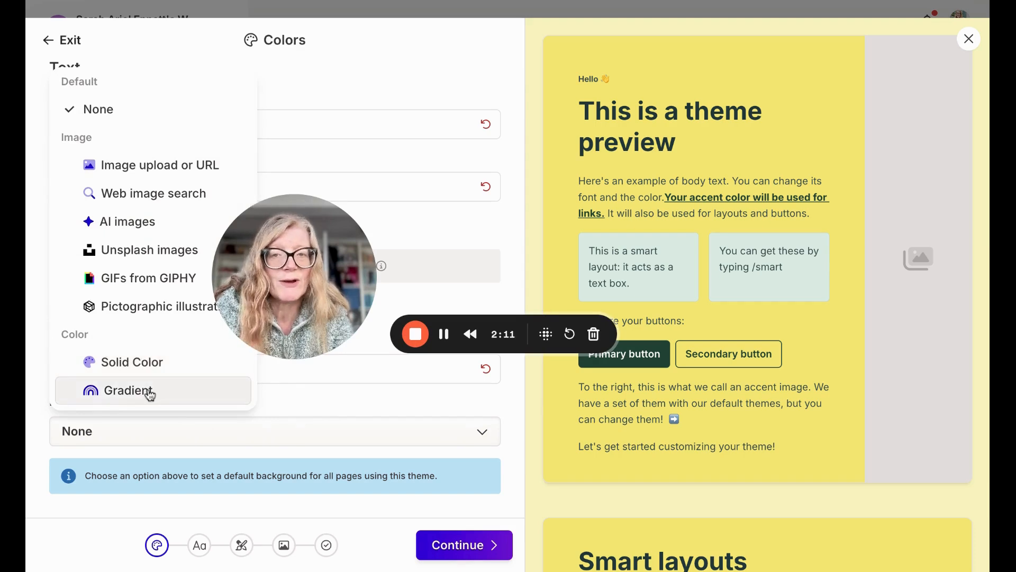
click(297, 401)
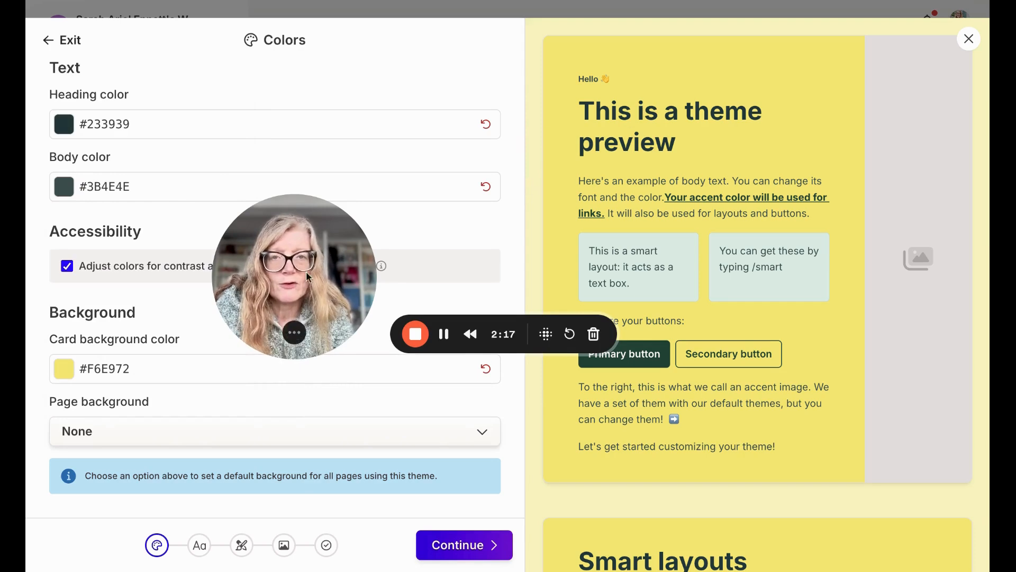
drag(313, 269, 151, 413)
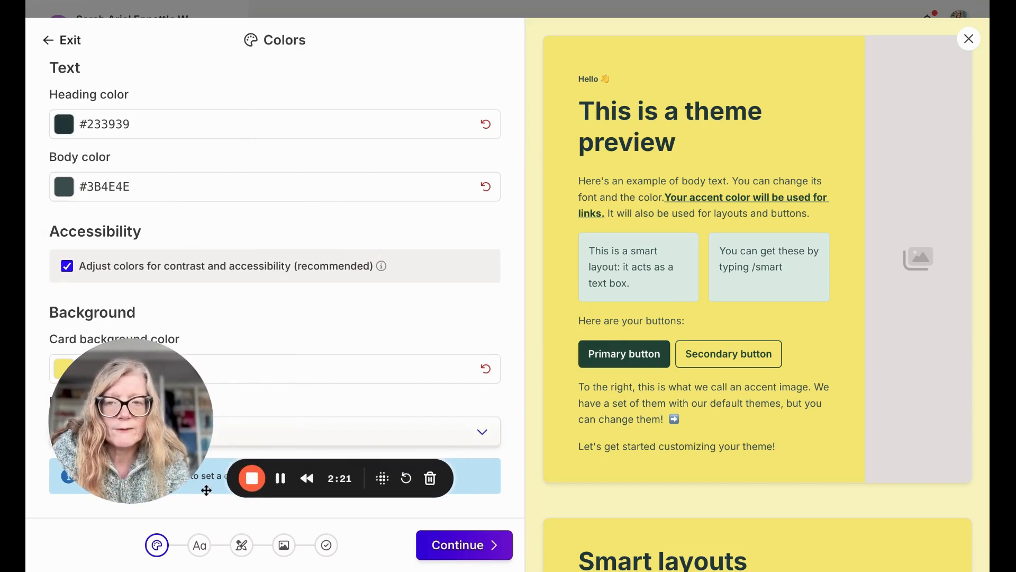
Step: Try the curated font pairings Nunito / PT Sans and Lora / Source Sans Pro, and apply Montserrat / Heebo to the theme
click(199, 550)
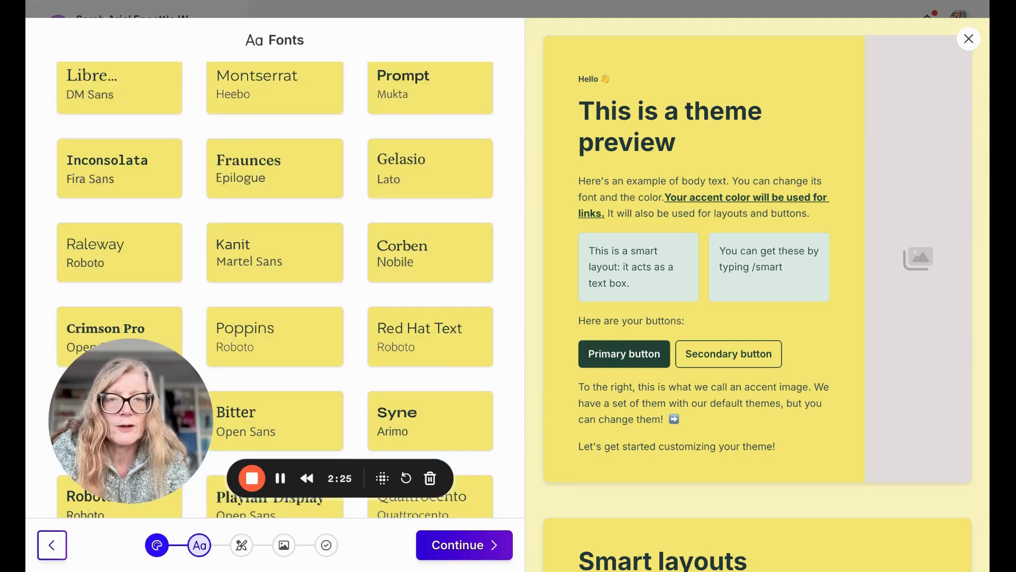
scroll(321, 222, up, 1)
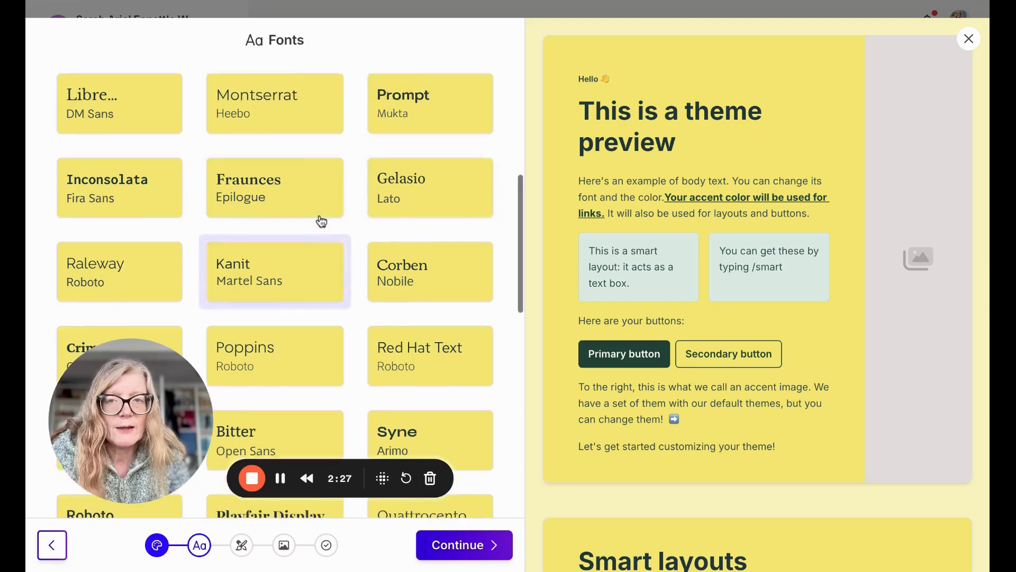
scroll(321, 221, up, 7)
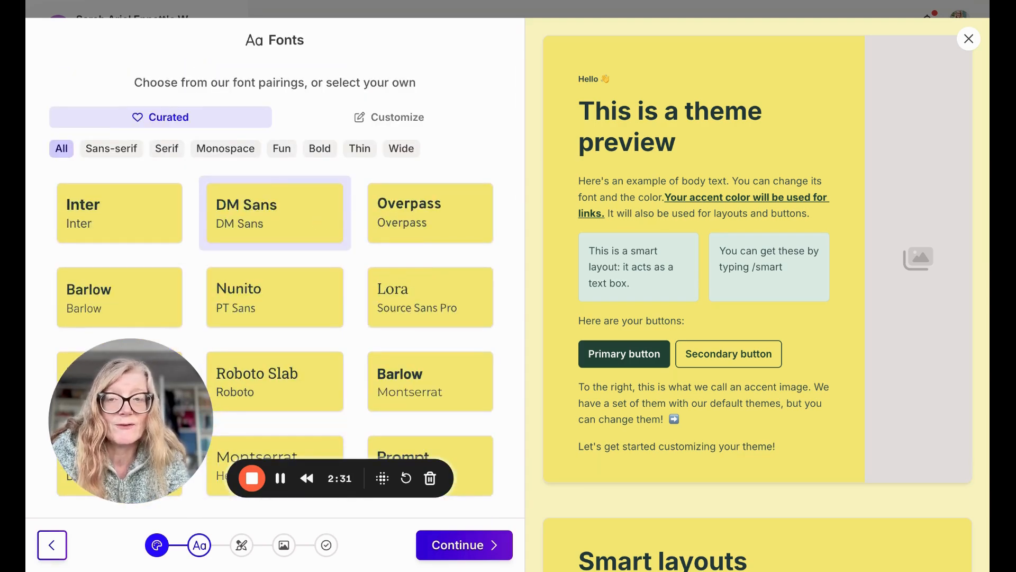
scroll(316, 284, down, 2)
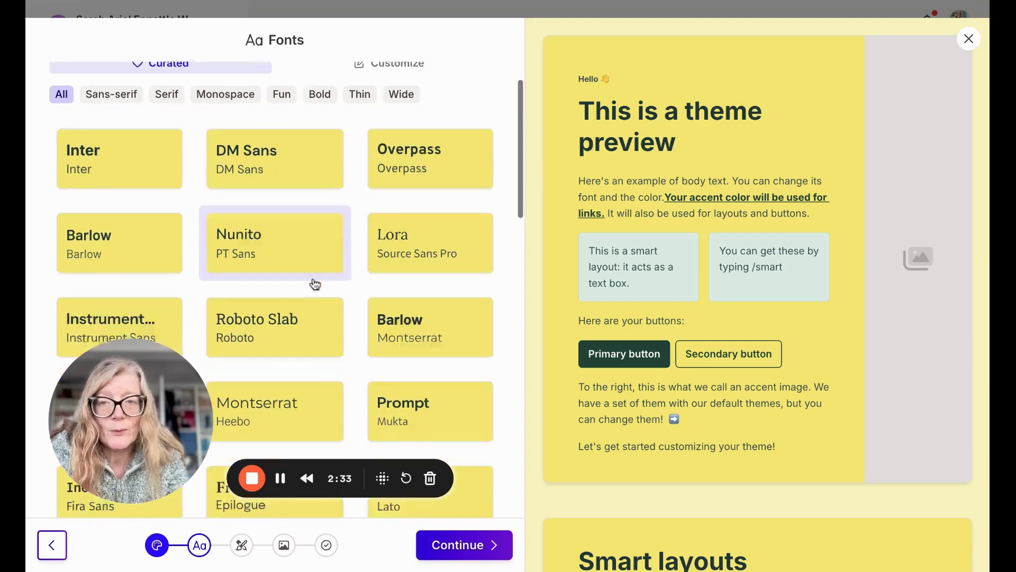
click(295, 201)
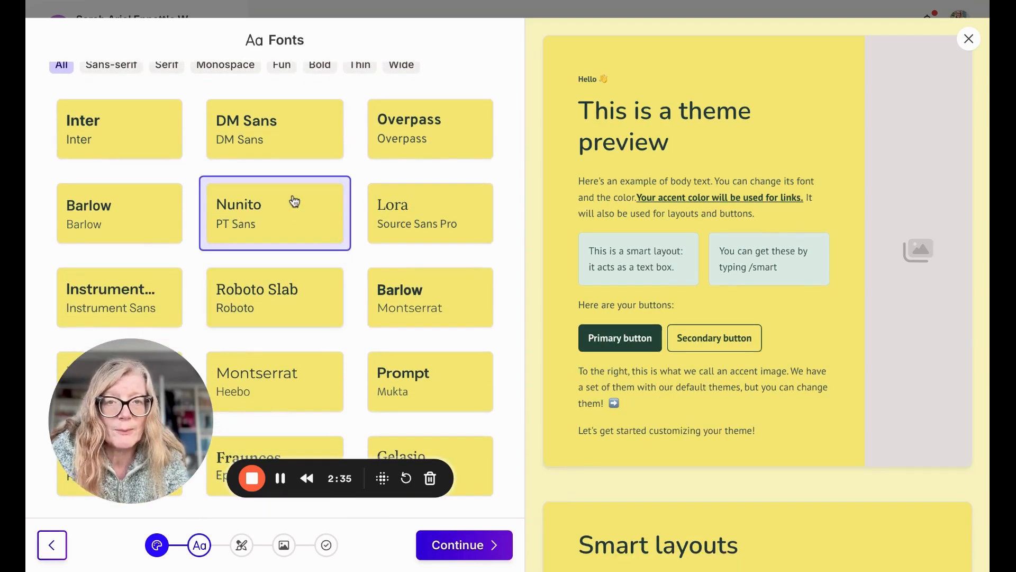
click(449, 221)
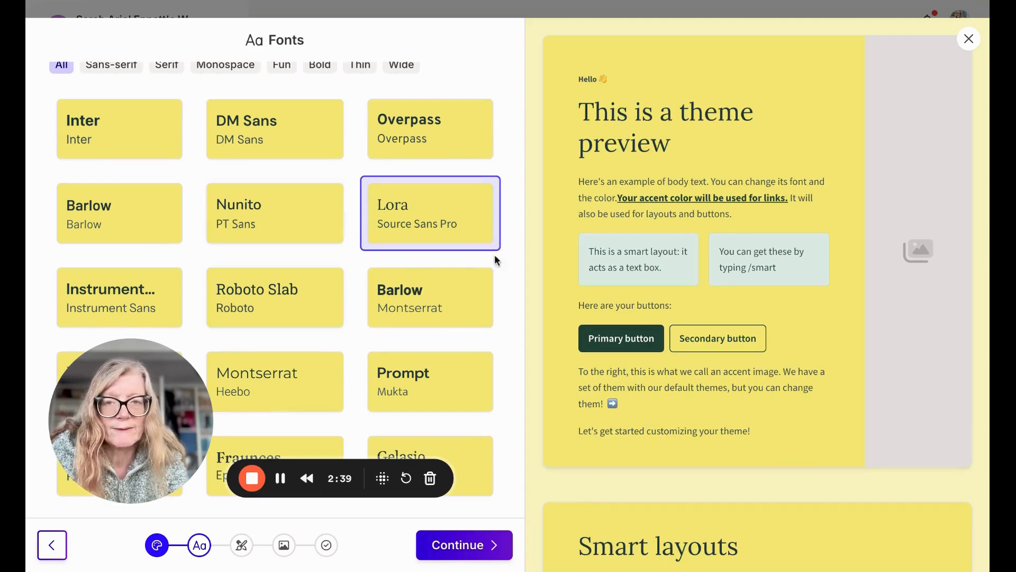
scroll(402, 296, down, 4)
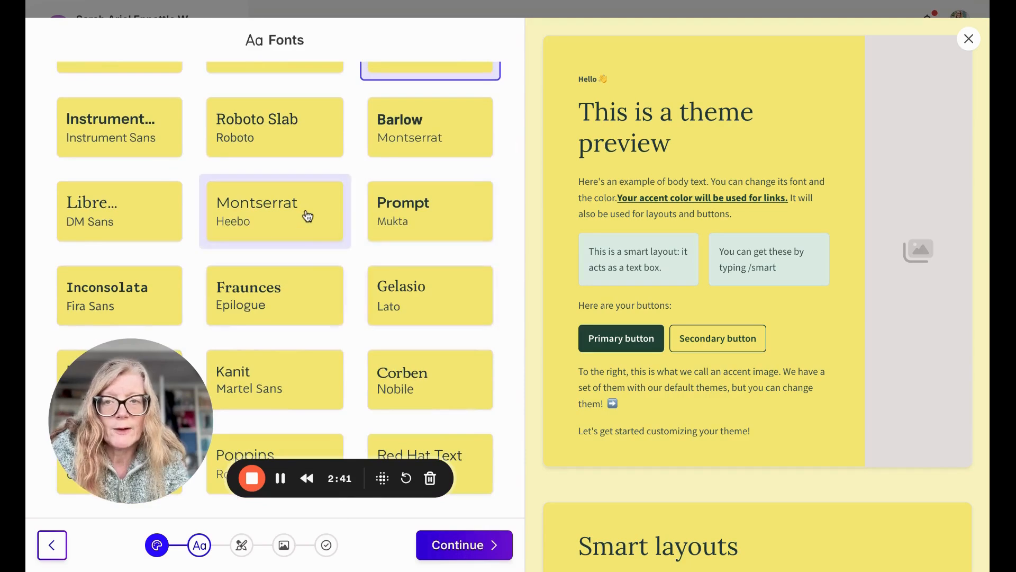
click(308, 216)
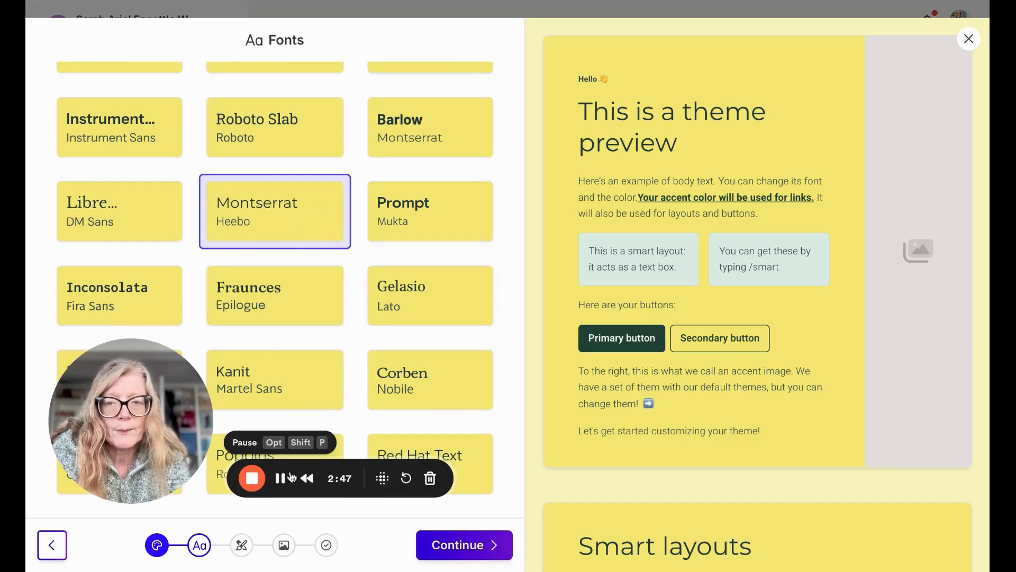
scroll(357, 279, down, 10)
scroll(361, 282, down, 1)
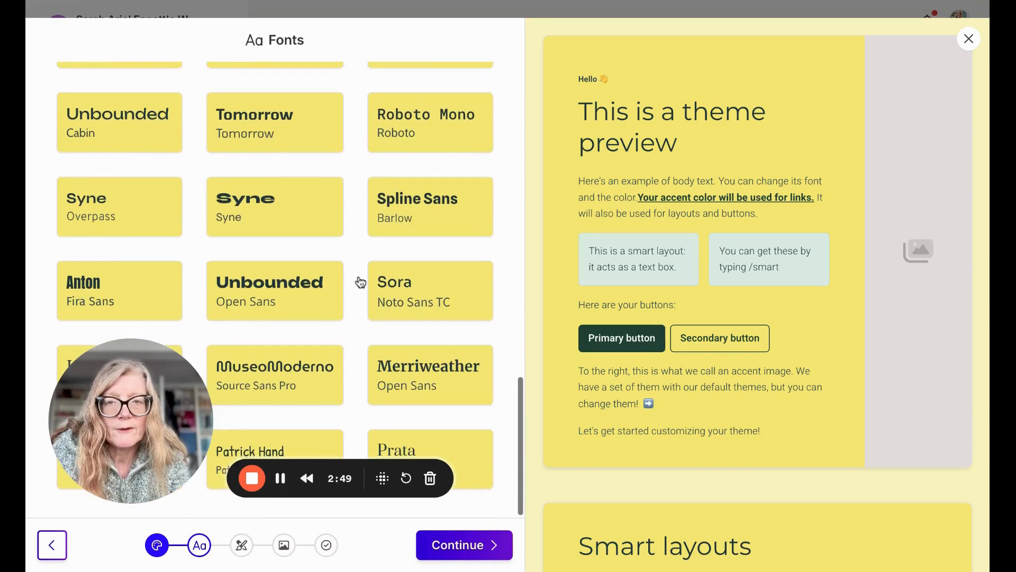
scroll(395, 328, up, 1)
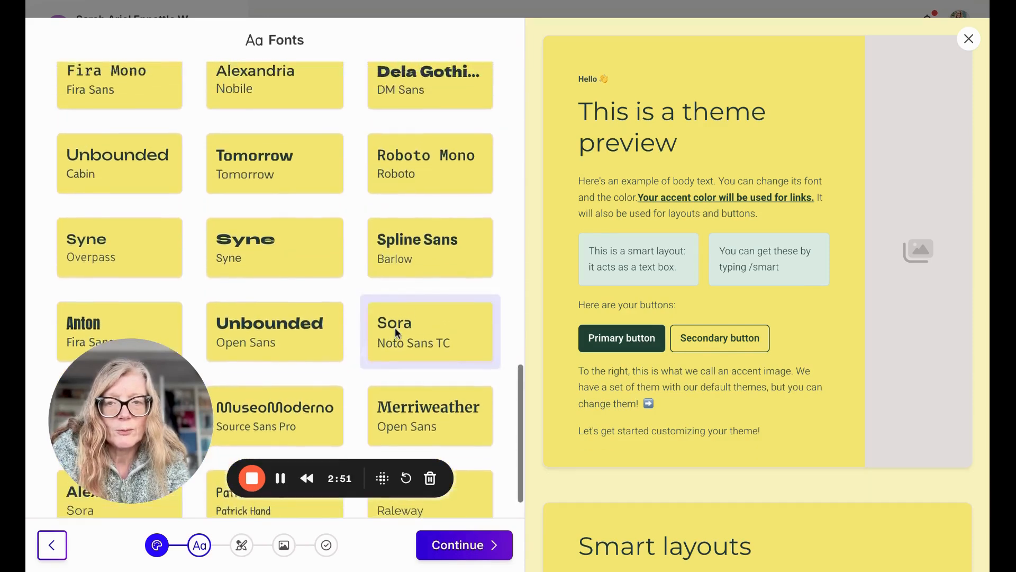
scroll(395, 328, down, 1)
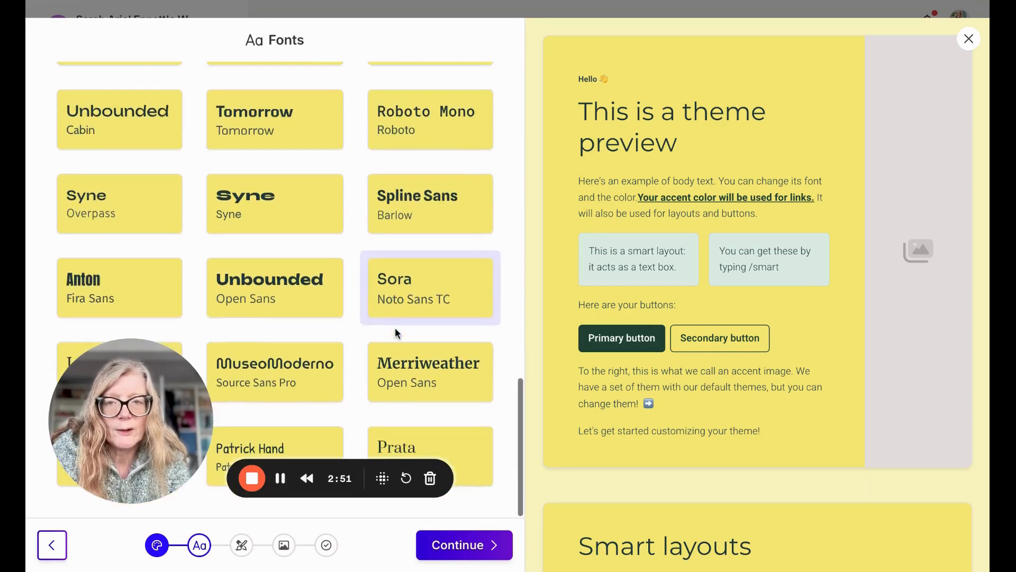
Step: Try the Standard, Flat, Outline, Blocky and Capsule design styles on the theme
click(242, 545)
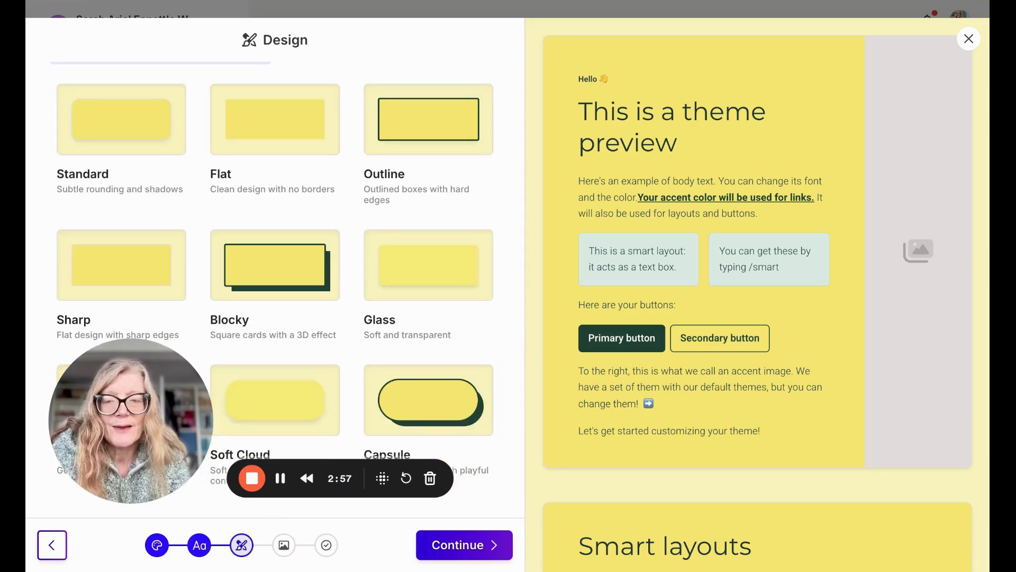
drag(167, 438, 150, 495)
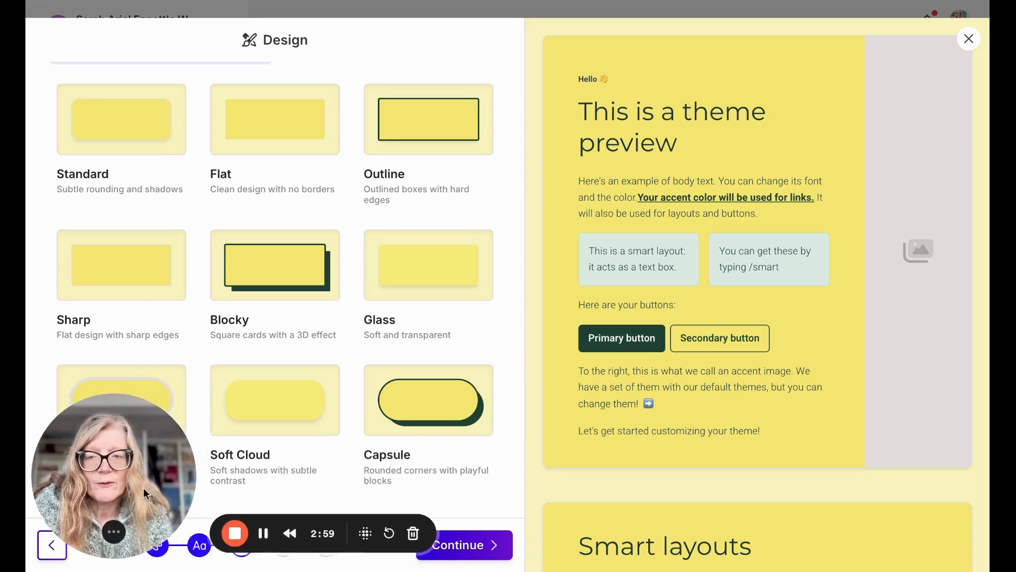
click(164, 130)
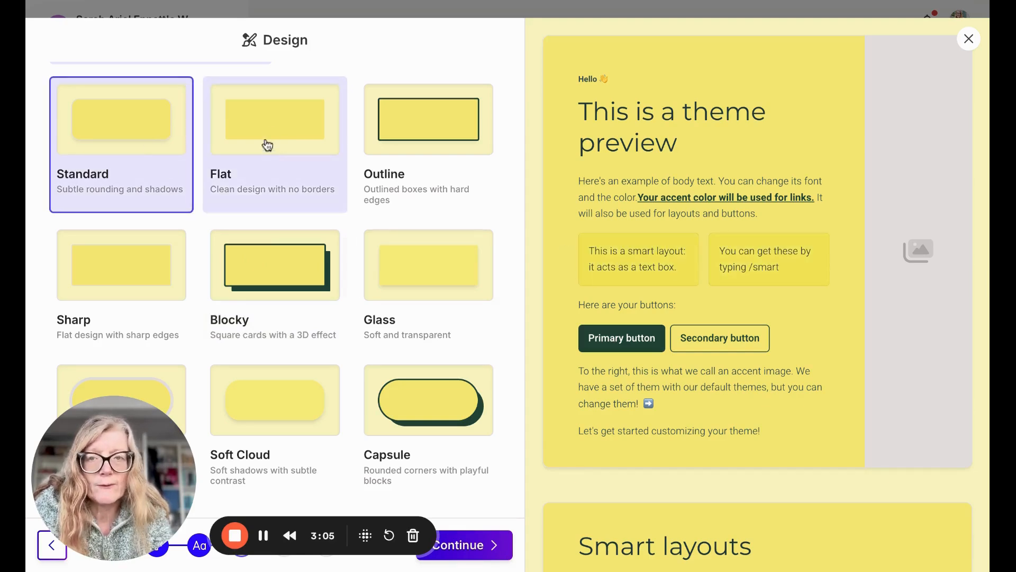
click(304, 129)
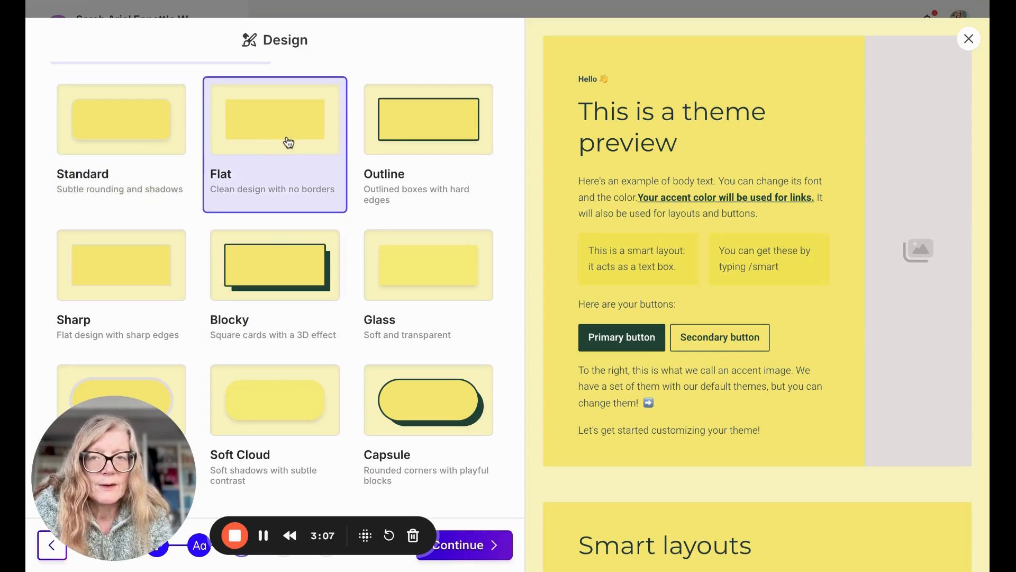
click(465, 142)
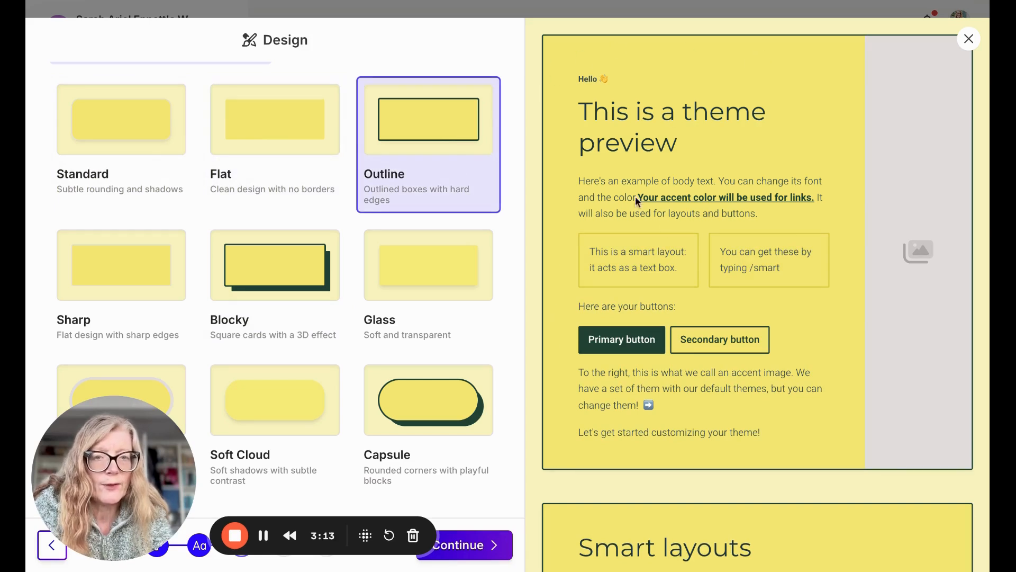
click(269, 275)
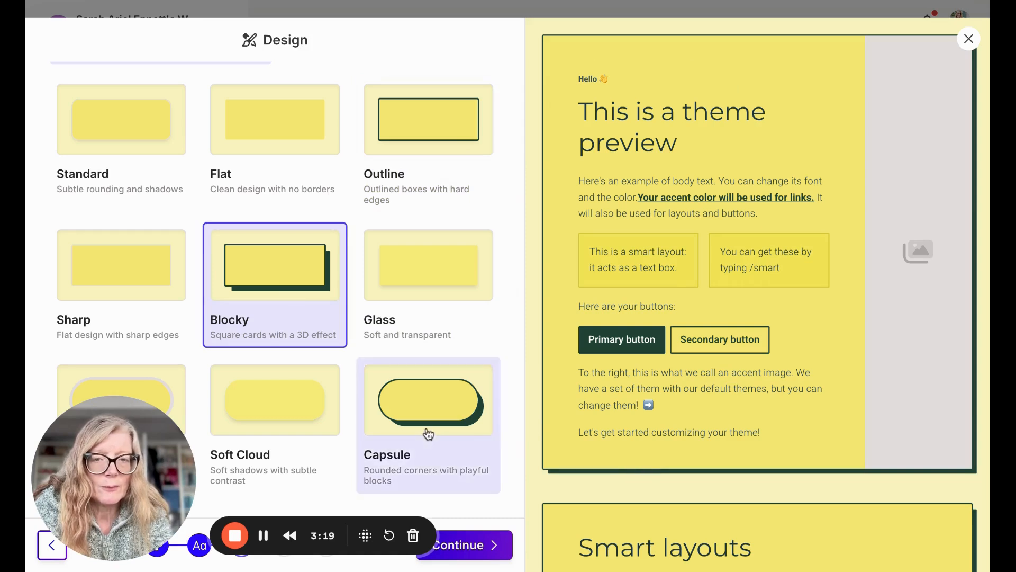
click(431, 411)
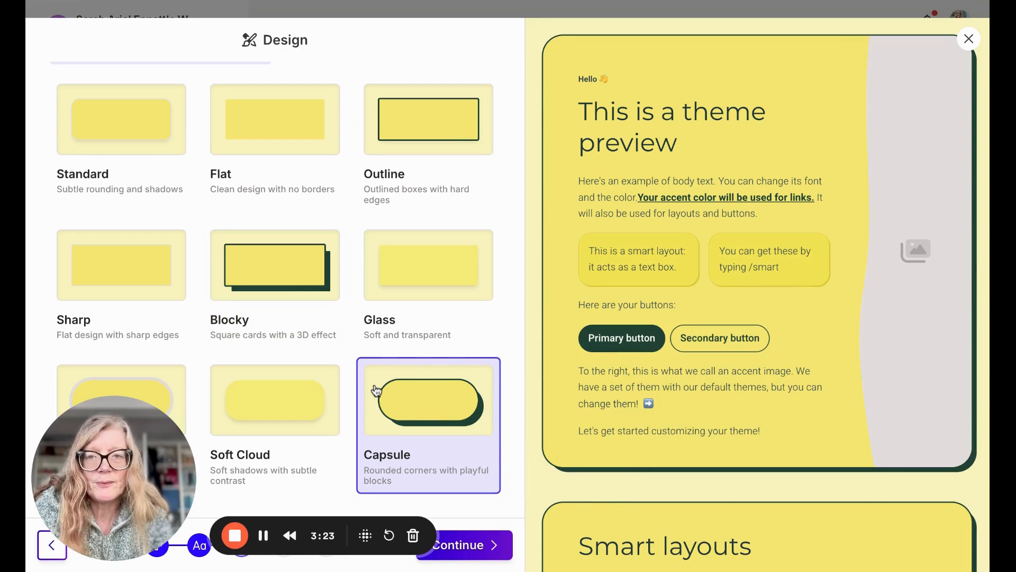
Step: Compare the Glass and Soft Cloud design styles and set the theme's design to Glass
click(424, 272)
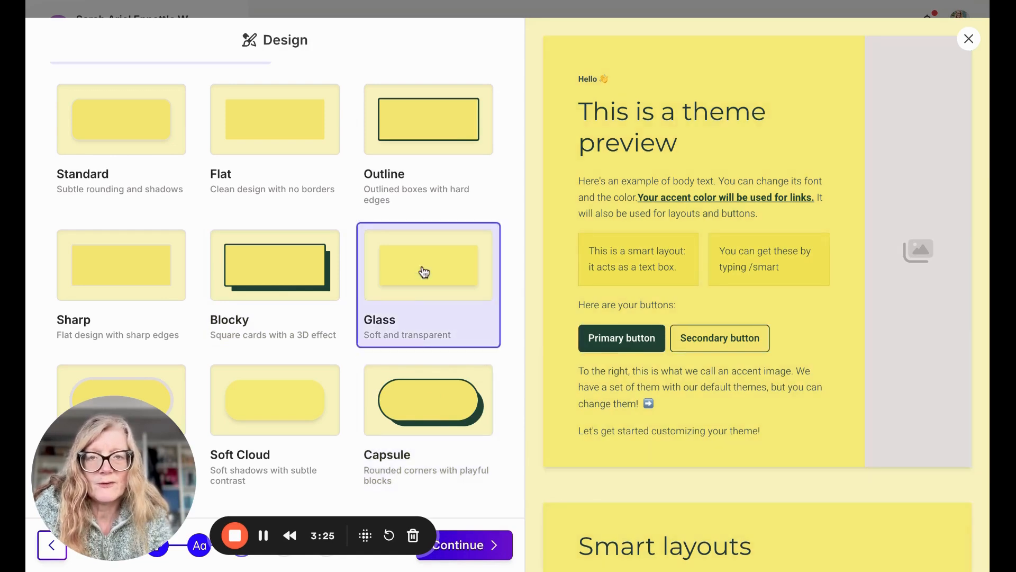
click(291, 412)
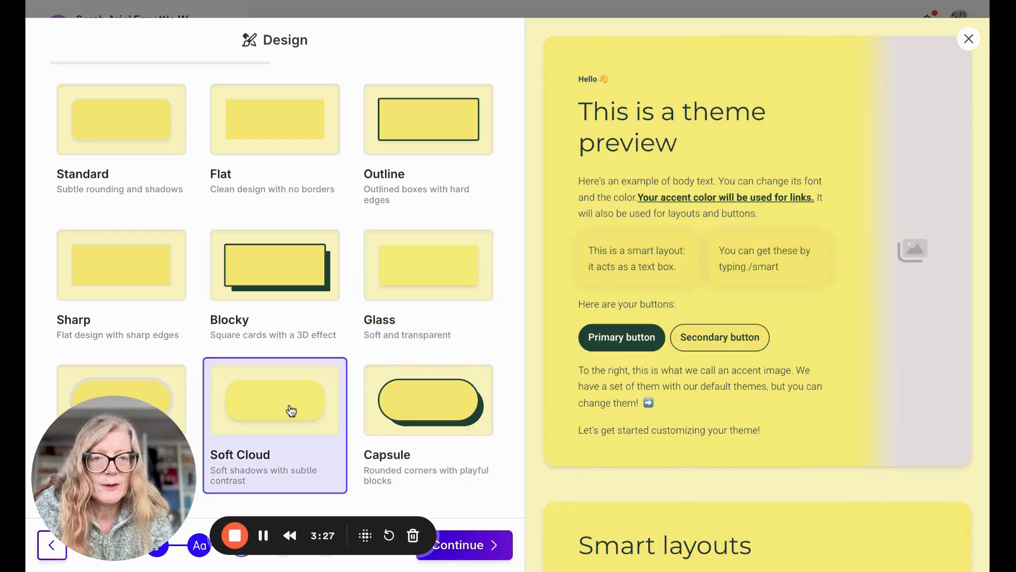
click(410, 294)
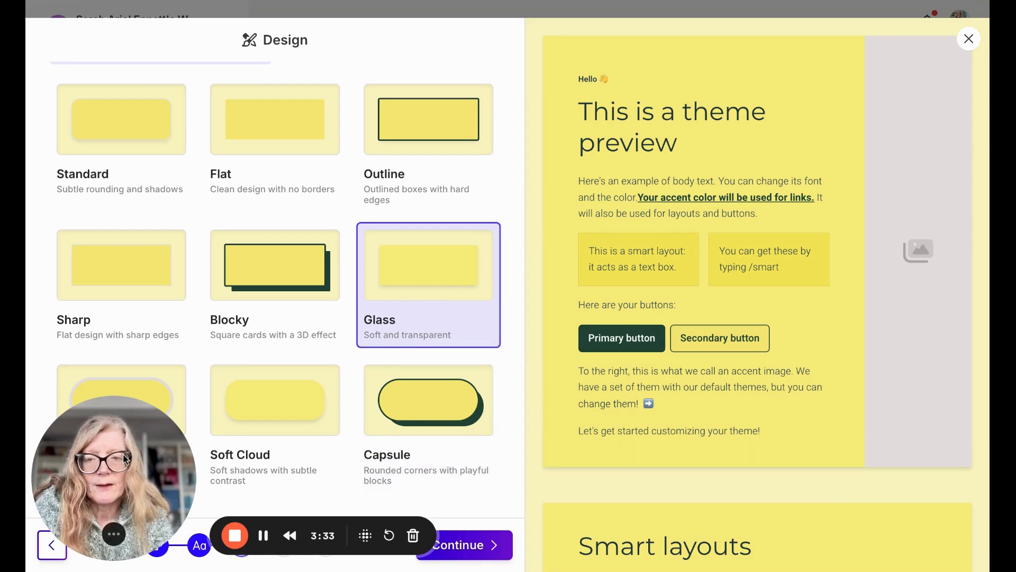
drag(126, 458, 147, 400)
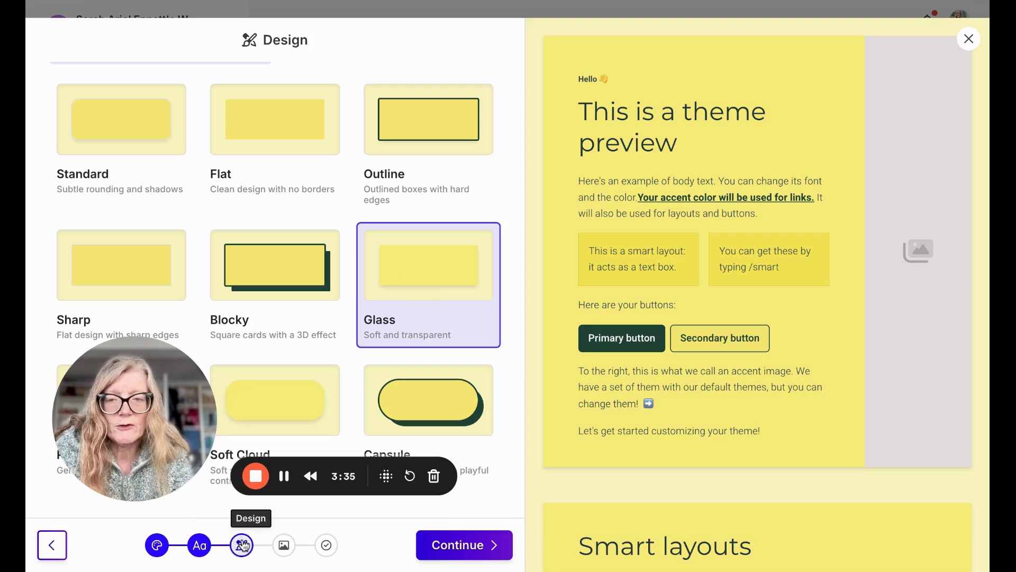
Step: Skip the optional logo upload and go to the final stage for naming the theme
click(284, 545)
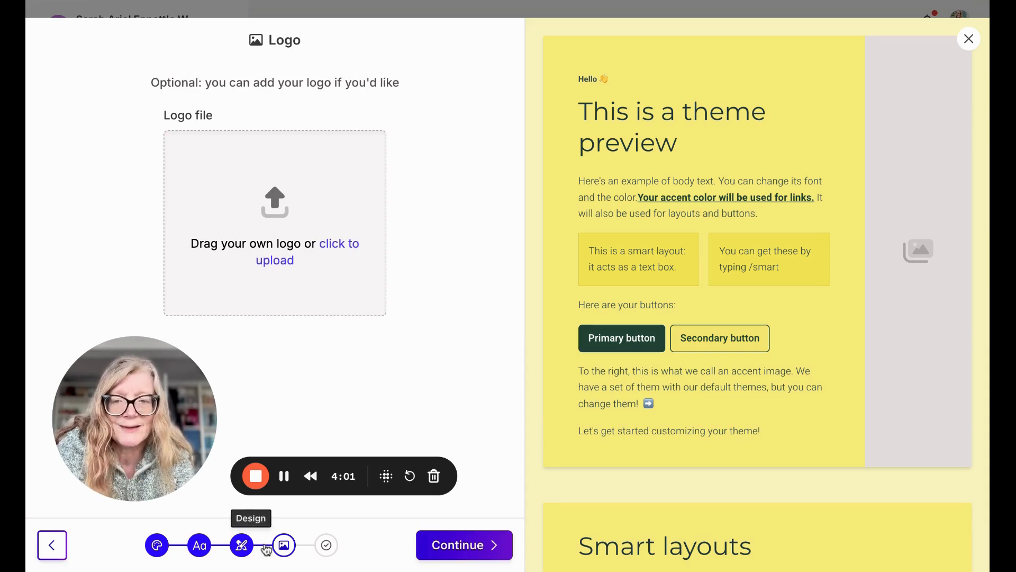
click(328, 545)
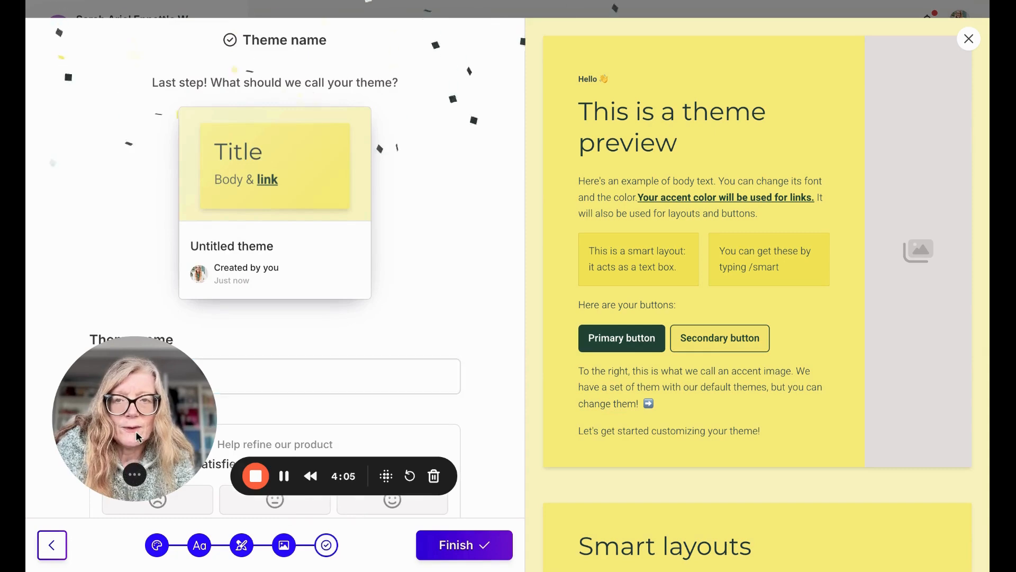
drag(135, 431, 117, 417)
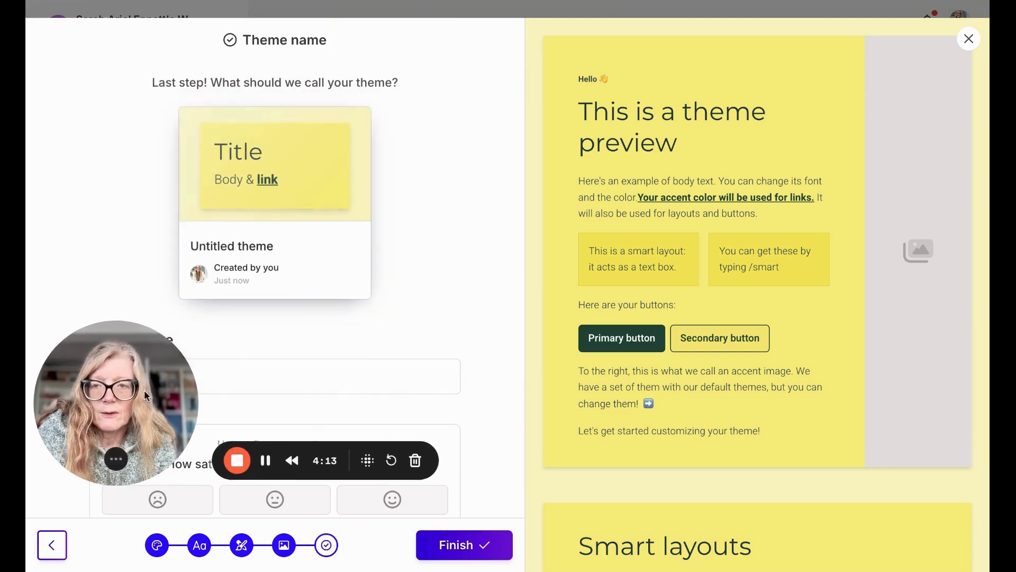
drag(144, 389, 149, 226)
Step: Name the theme "Yellow theme" and finish creating it
double_click(136, 377)
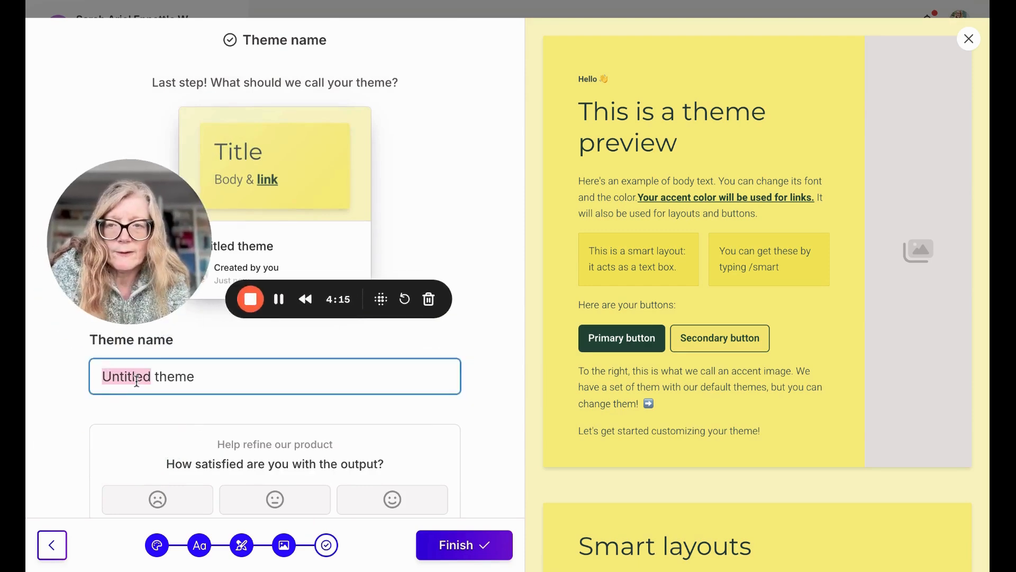
key(BackSpace)
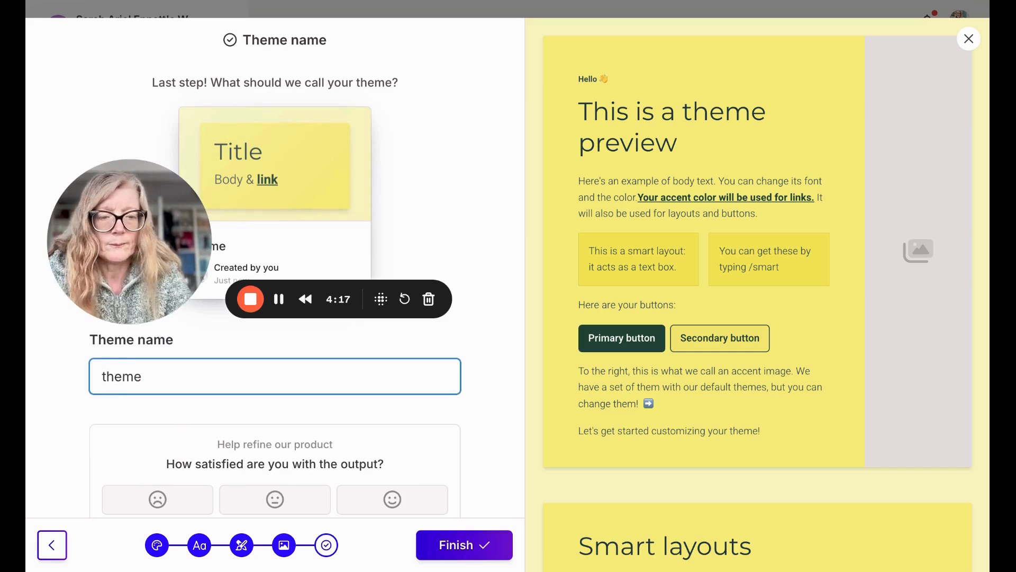
double_click(136, 377)
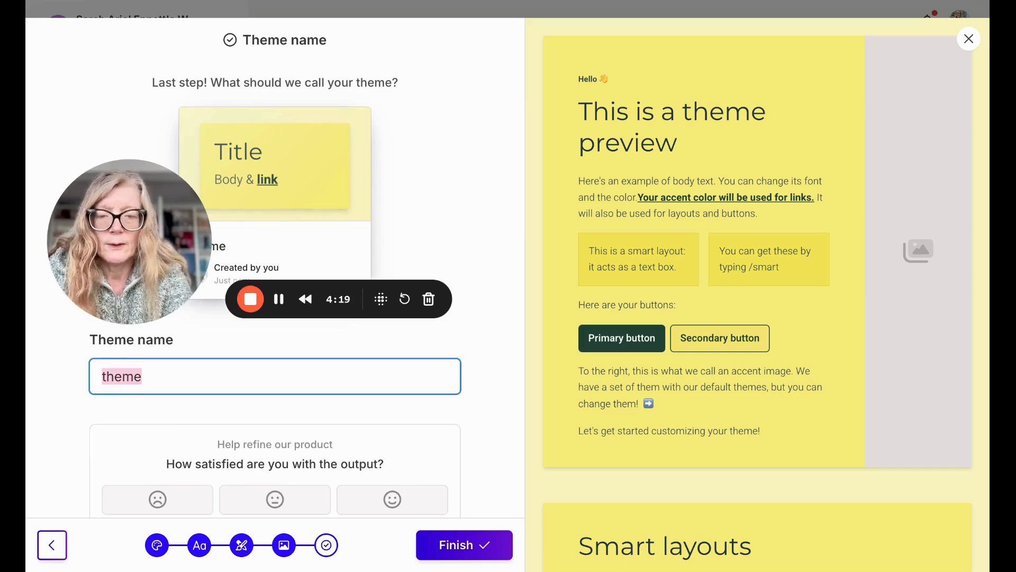
text(Yellow thes)
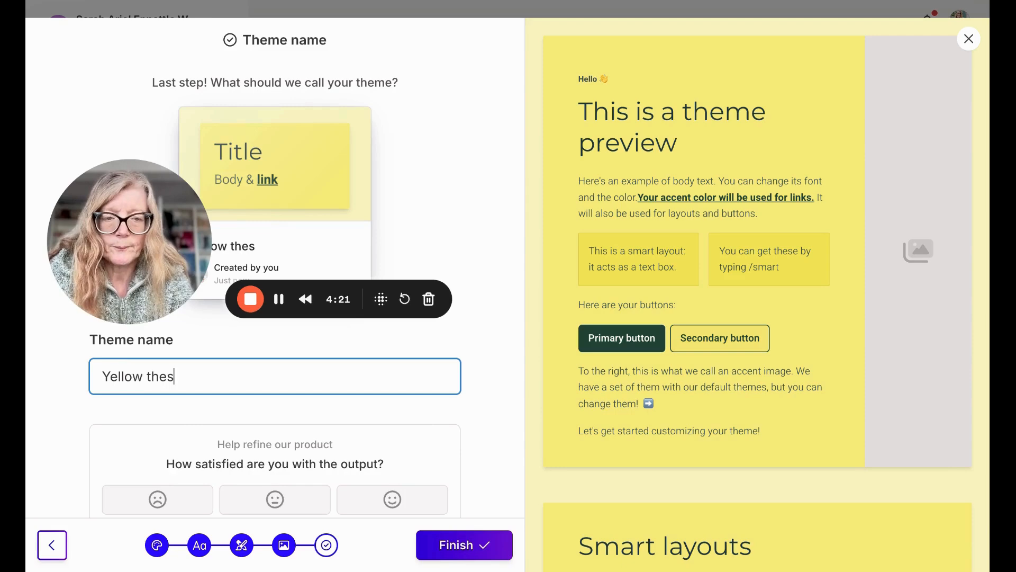
key(BackSpace)
text(me)
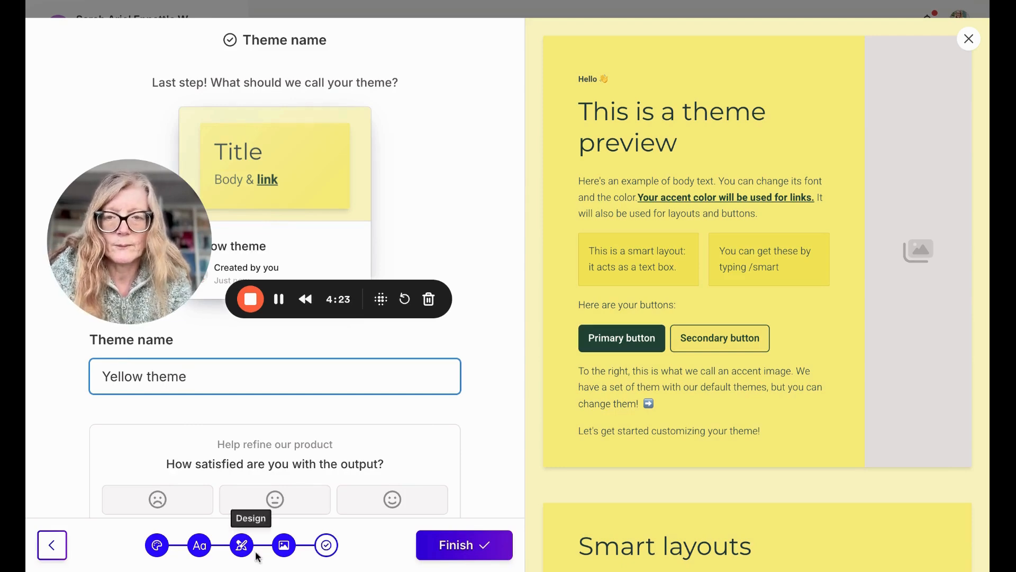
click(446, 549)
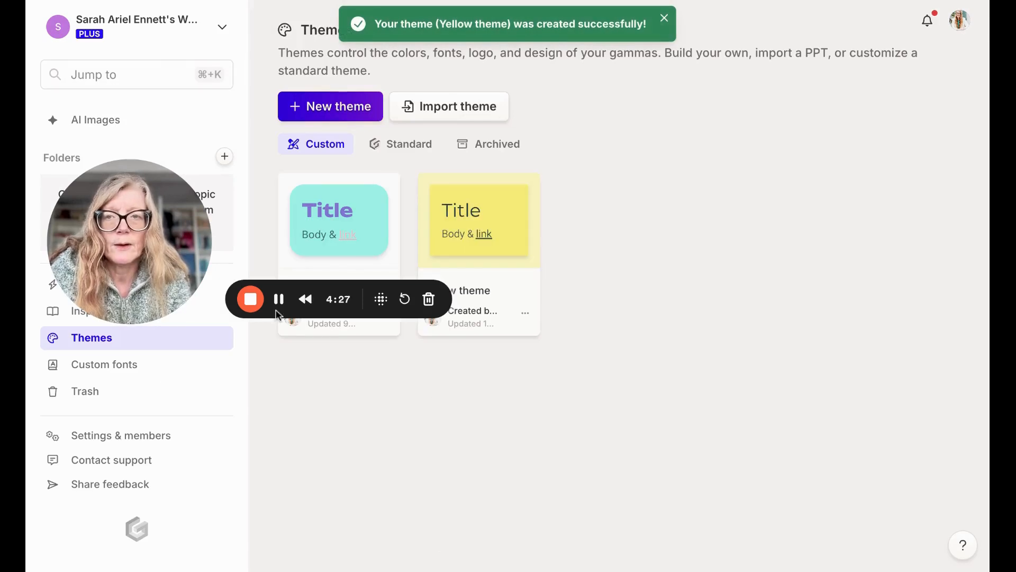
Step: Reopen the Yellow theme for editing and view its AI image style settings and its color palette
drag(178, 246, 195, 458)
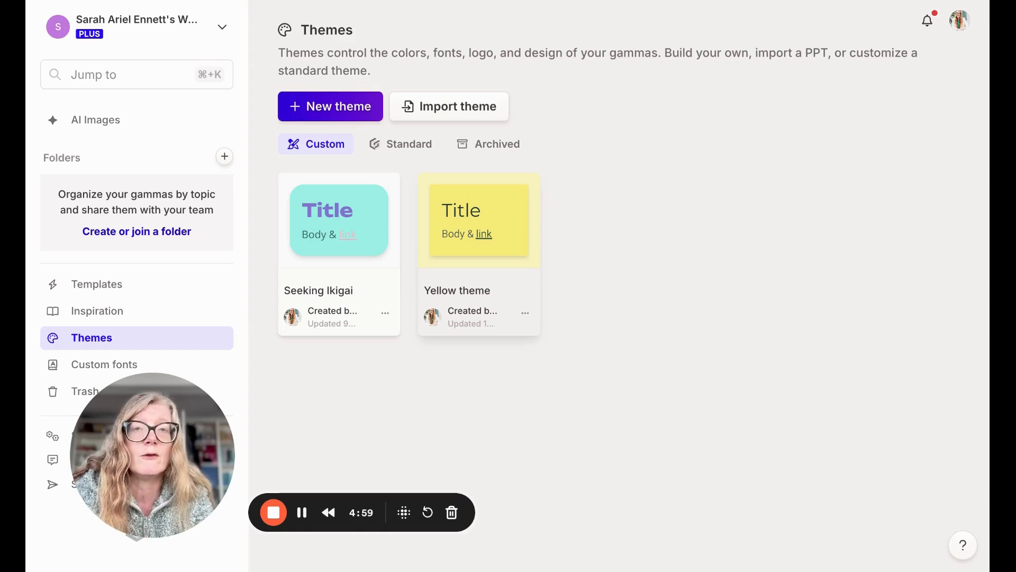
click(508, 285)
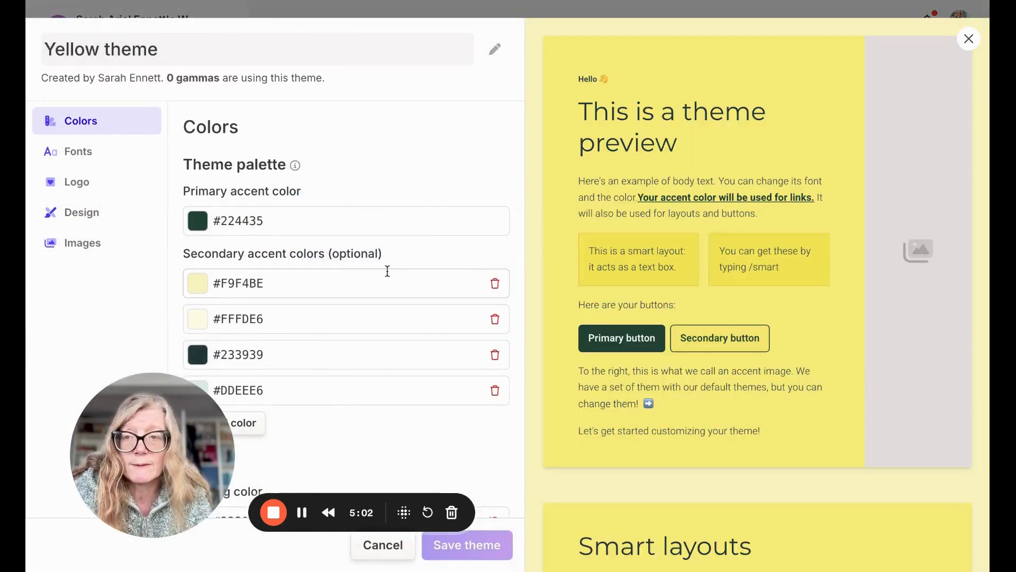
click(82, 243)
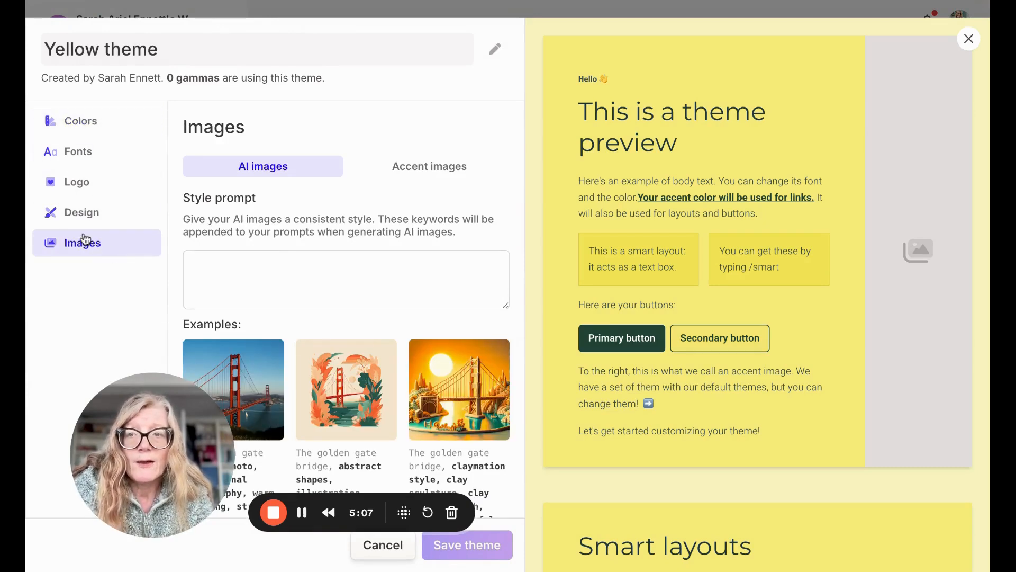
click(81, 125)
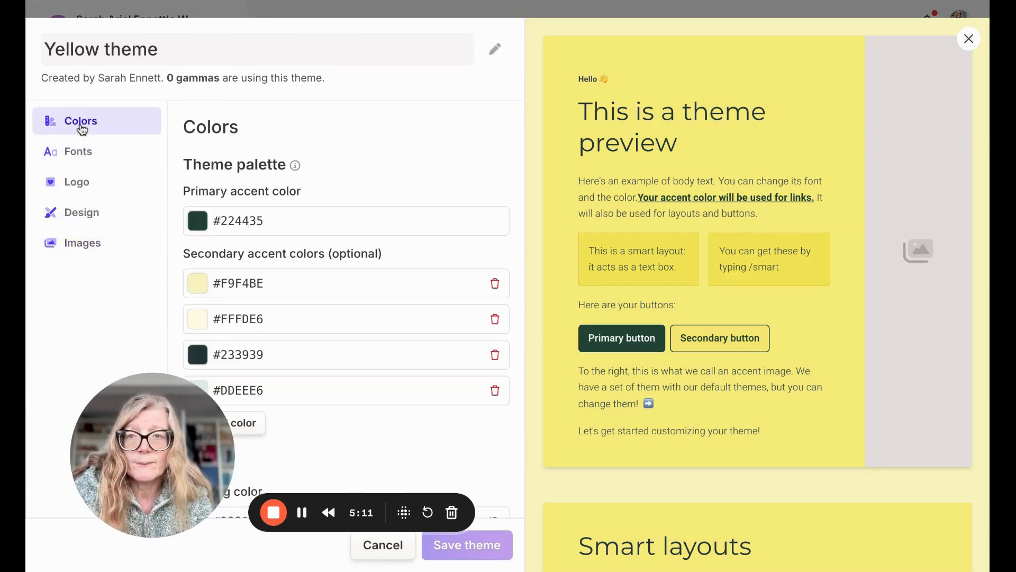
Step: Review the Yellow theme's font, logo and design settings, and examine the example style prompts for AI images
click(78, 155)
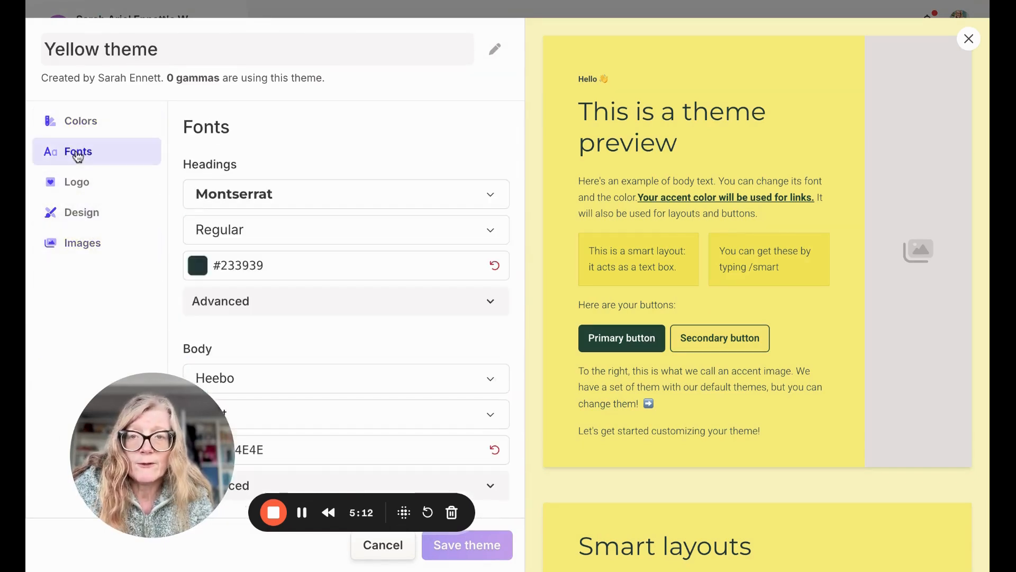
click(78, 186)
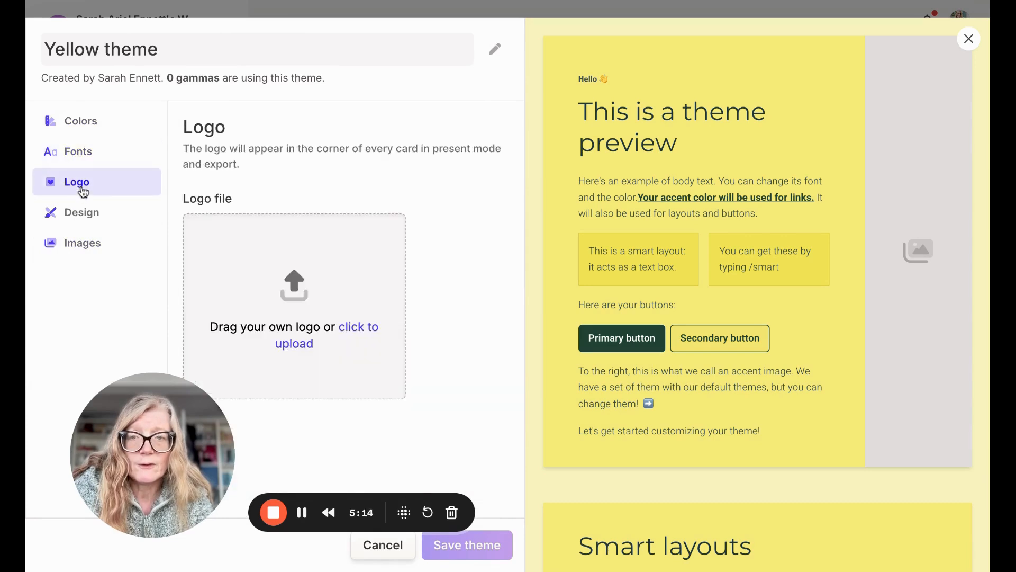
click(86, 218)
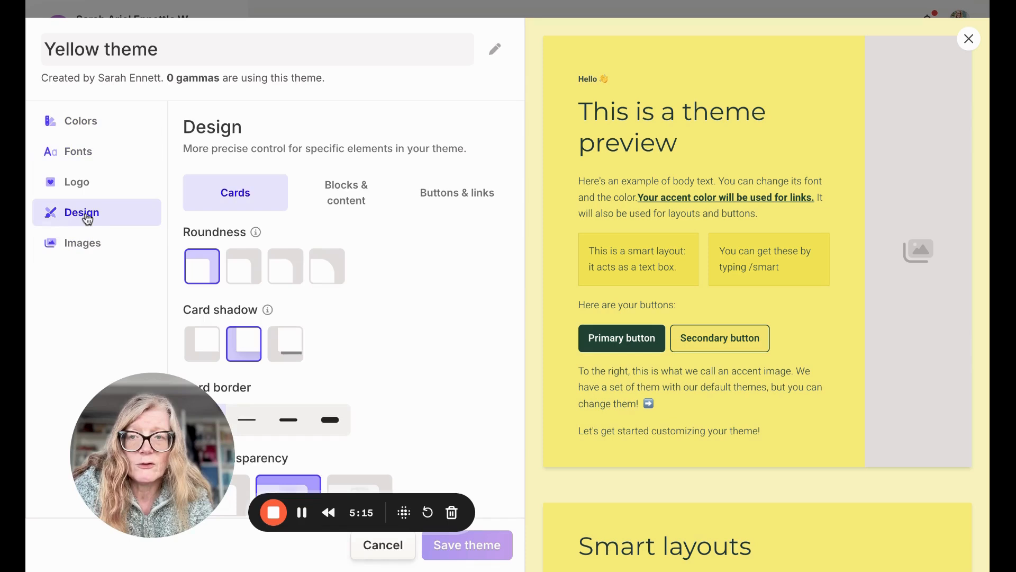
click(85, 251)
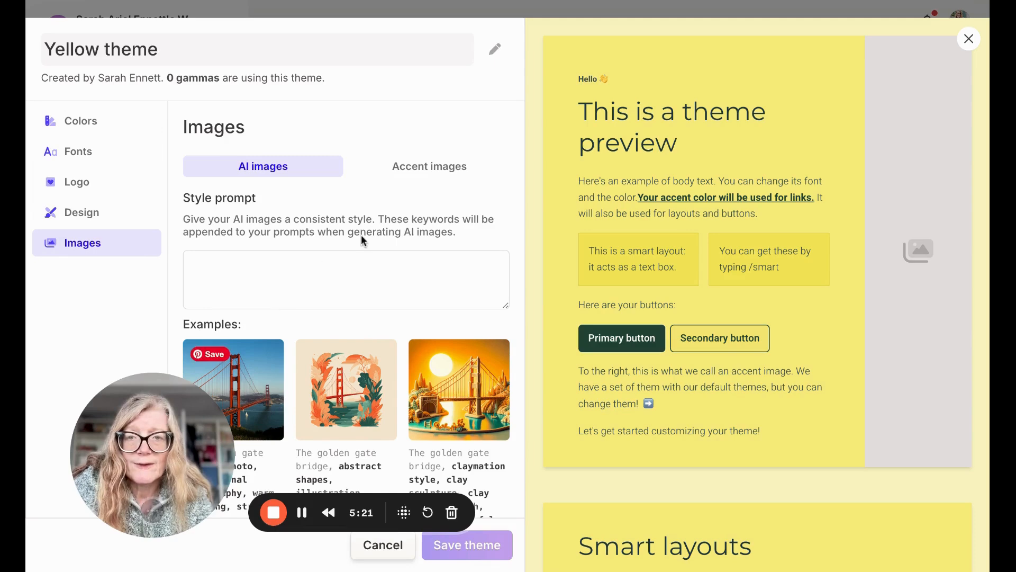
scroll(360, 234, down, 2)
scroll(297, 224, up, 2)
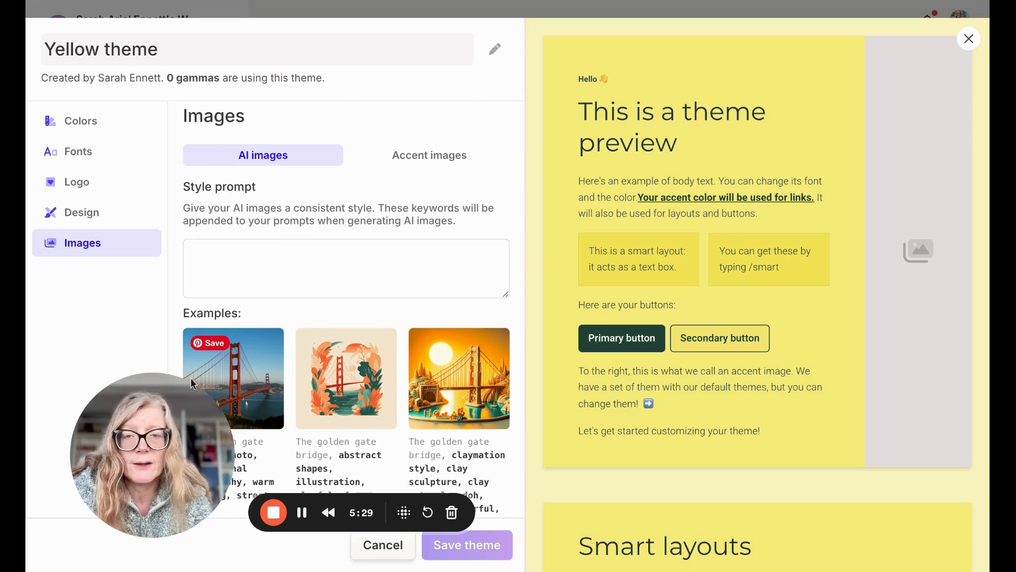
drag(162, 427, 134, 455)
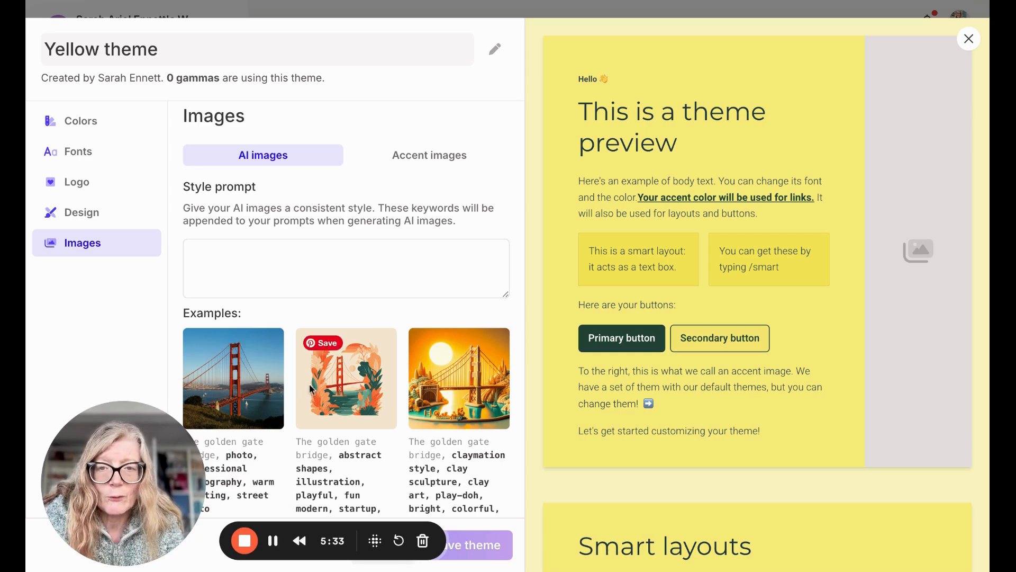
scroll(312, 384, down, 2)
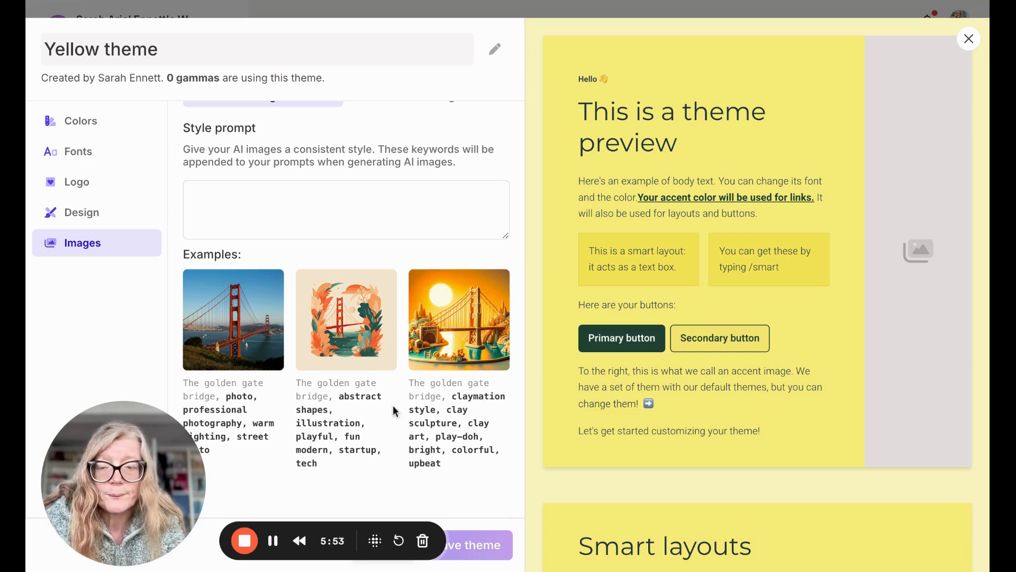
Step: Save the style prompt "We want images that are vibrant and have yellow themed elements in them, modern and cartoon styled with a lemon featured somewhere in it"
click(254, 202)
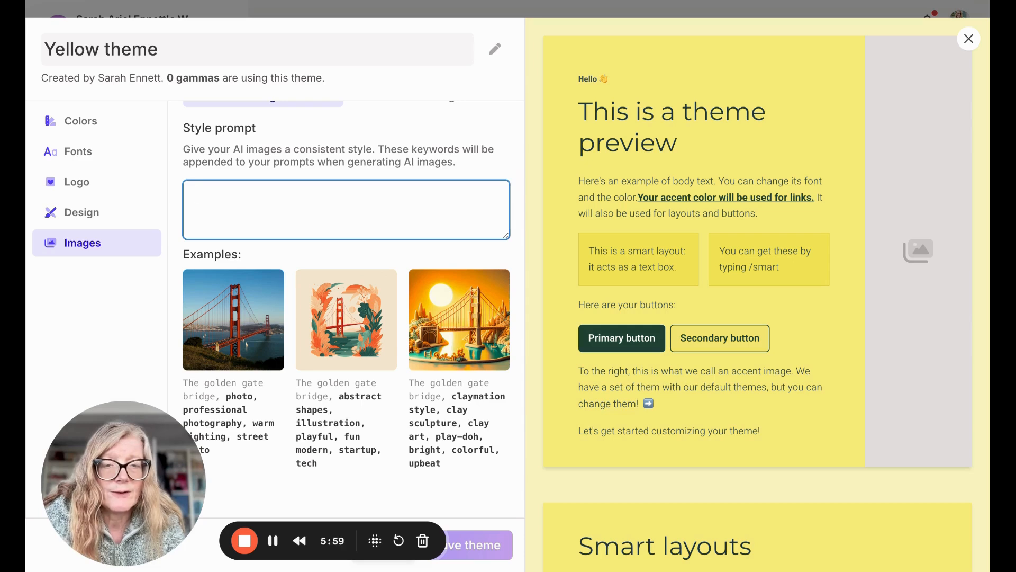
text(We)
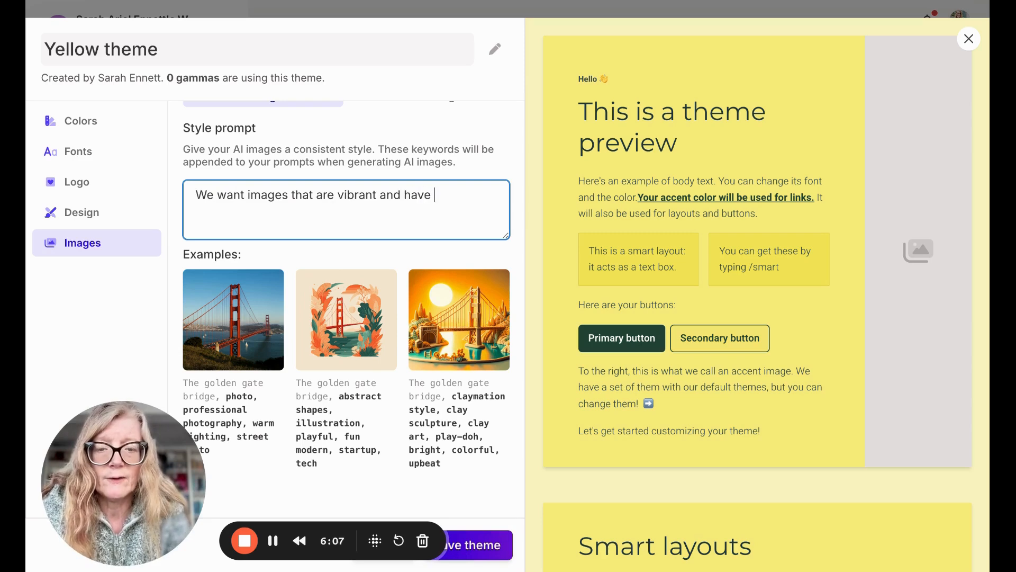
text(mes)
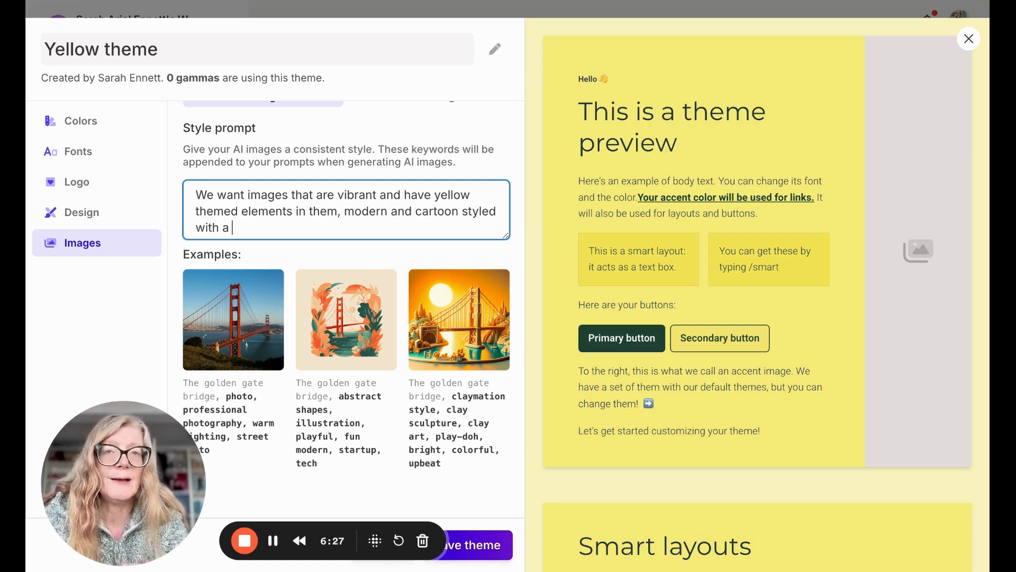
text(lem)
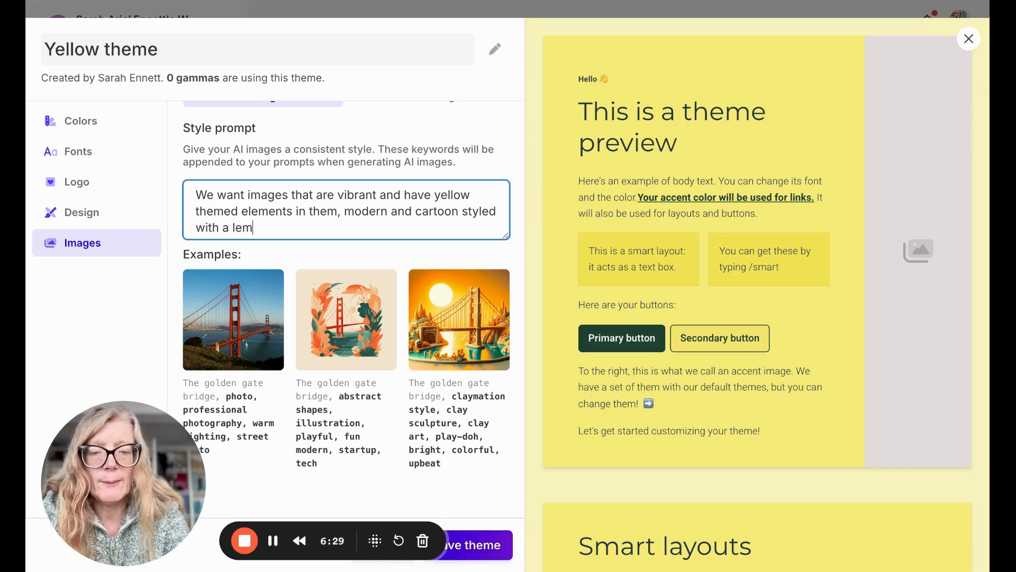
text(on featu)
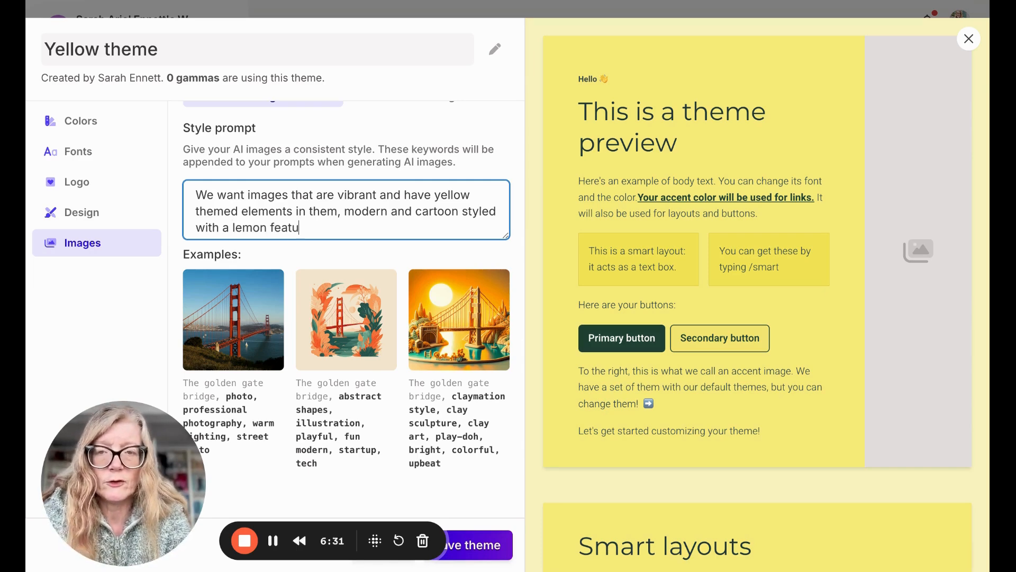
text(red somewher)
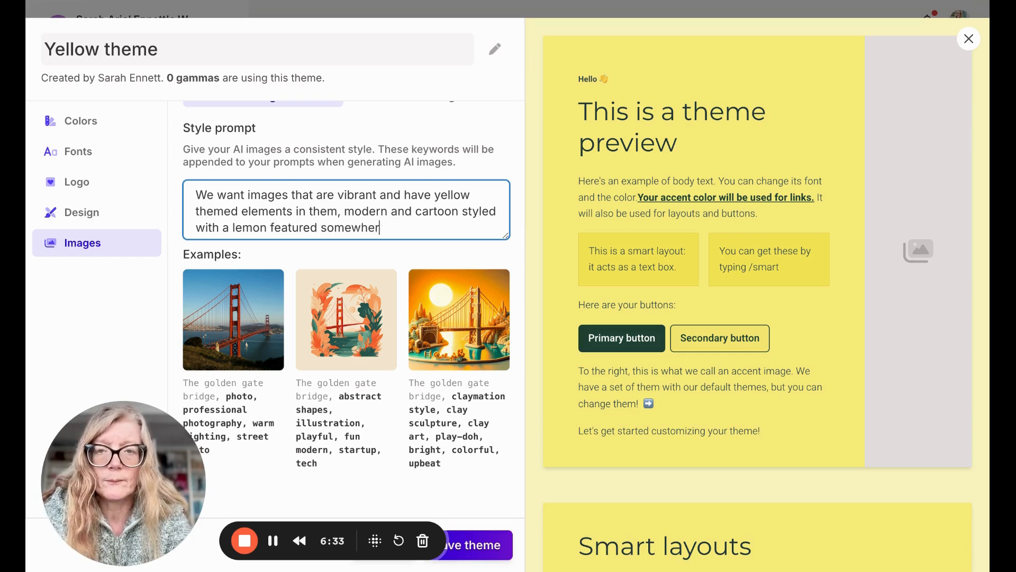
text(e in it)
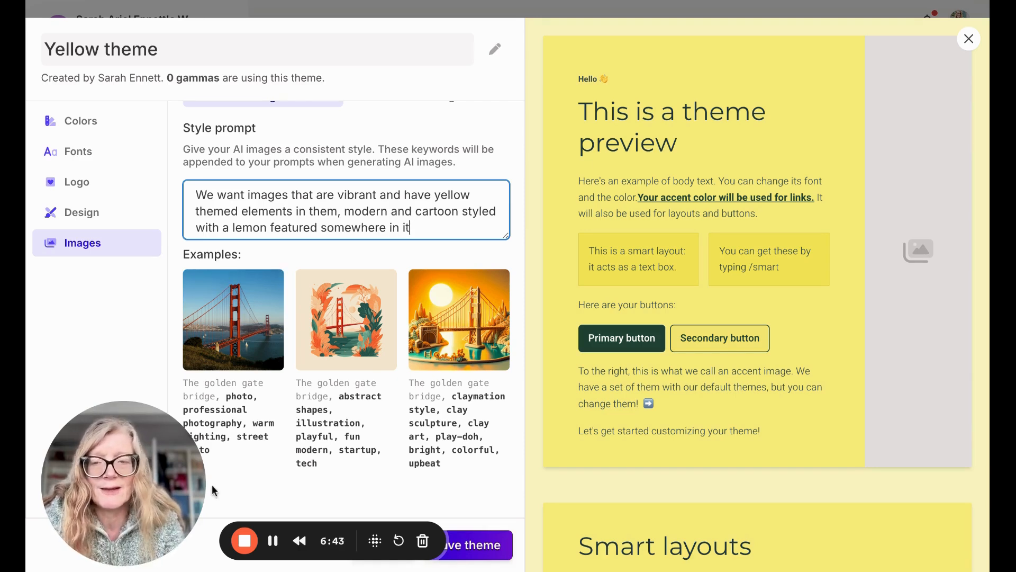
drag(148, 477, 166, 420)
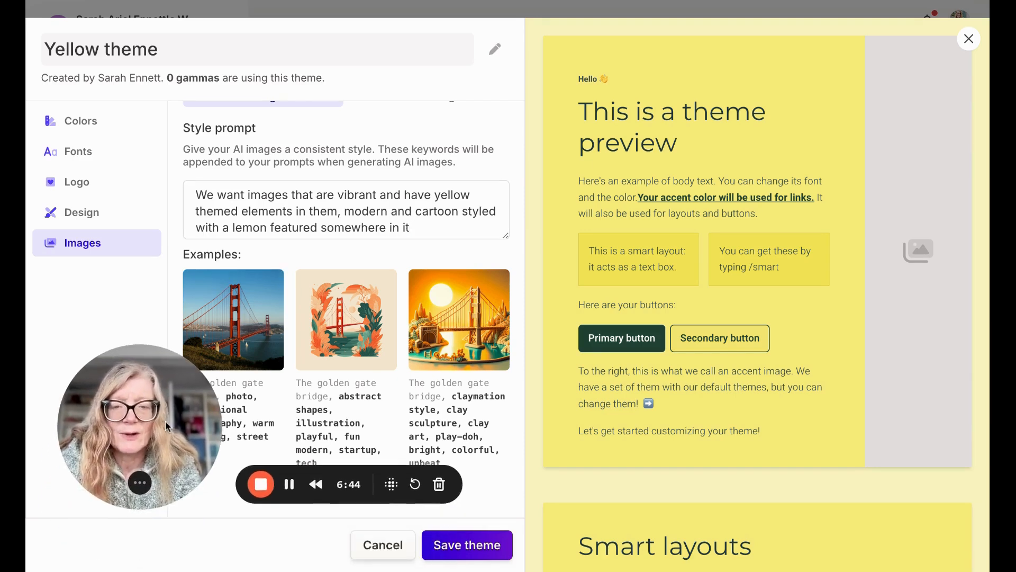
click(463, 544)
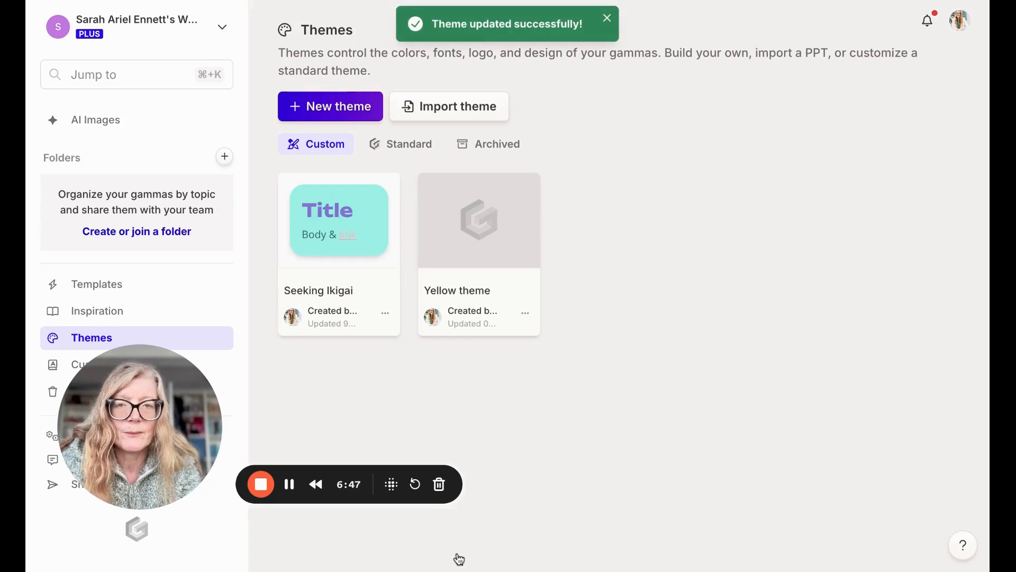